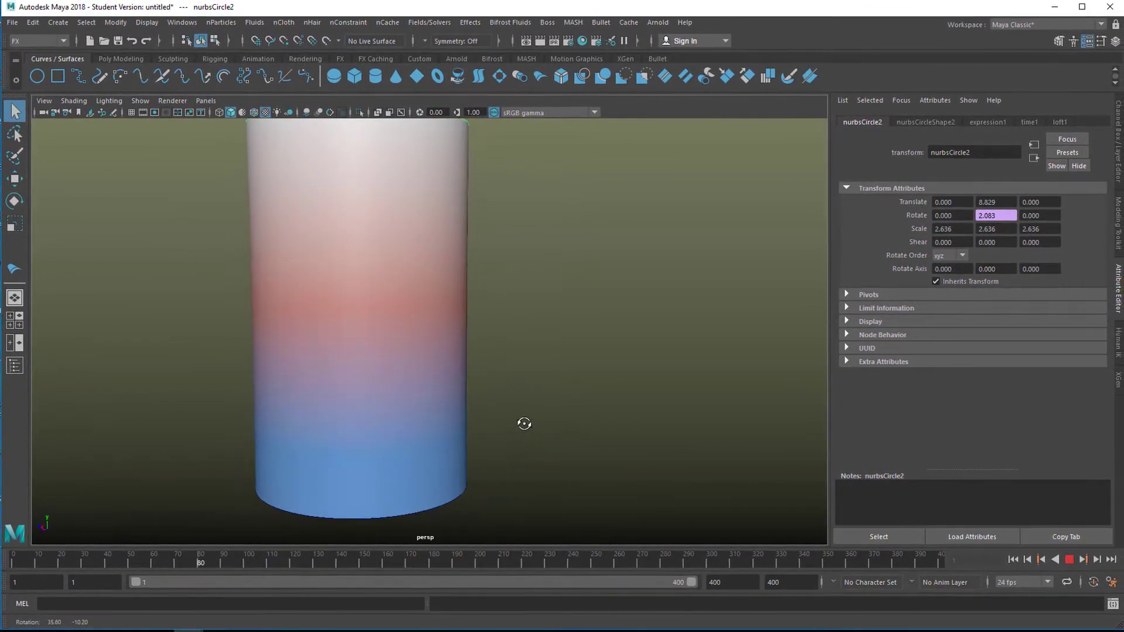
Select the lofted surface and replay the animation from the first frame to examine how its lines twist
left_click(1068, 559)
right_click_drag(739, 461, 609, 450, "alt")
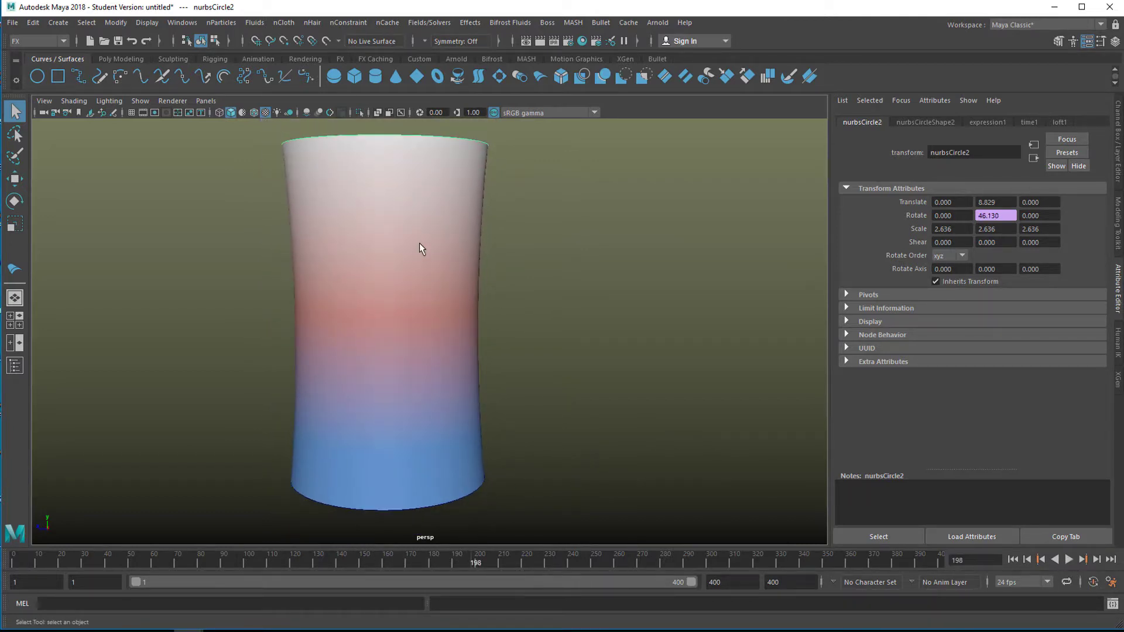
left_click(425, 338)
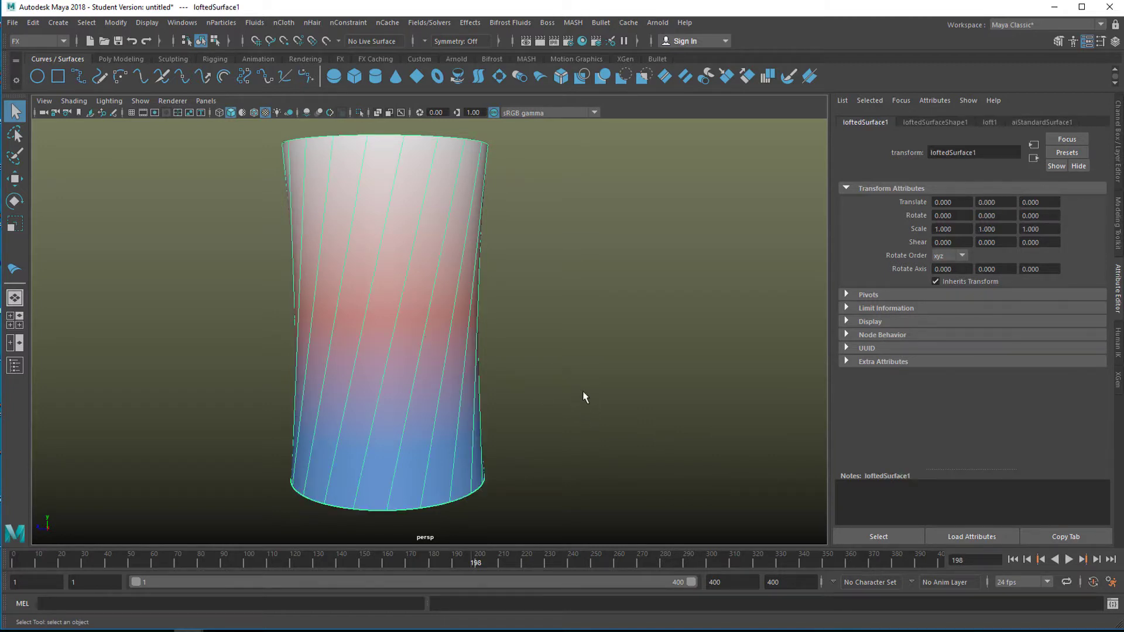
mouse_move(583, 394)
left_mouse_down("alt")
mouse_move(602, 417)
mouse_move(591, 400)
left_mouse_up("alt")
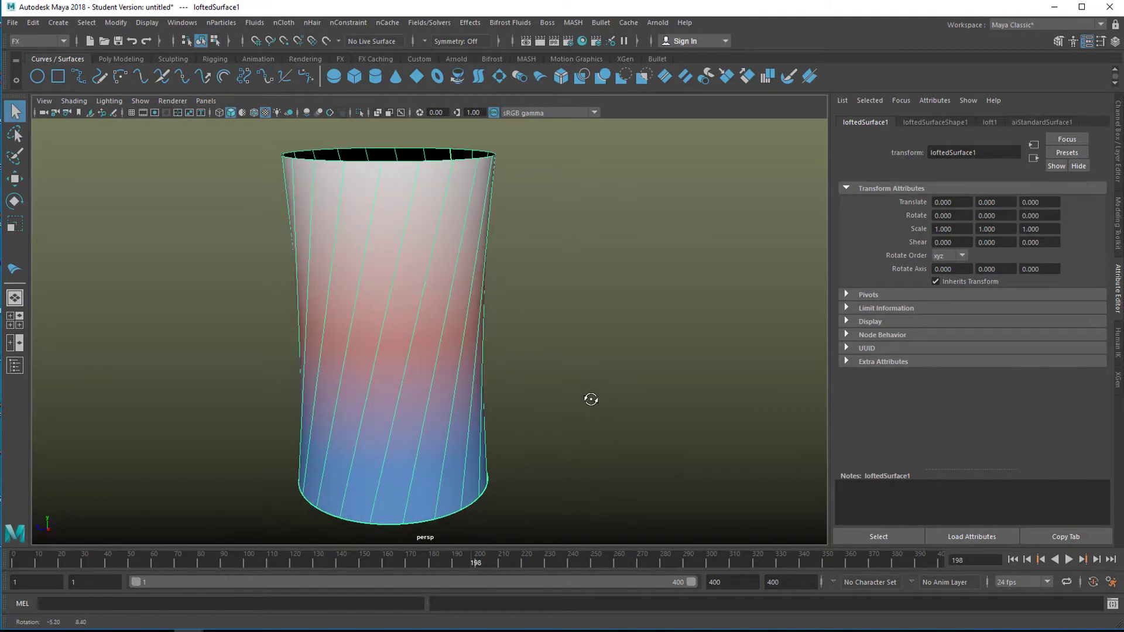
left_click(1015, 560)
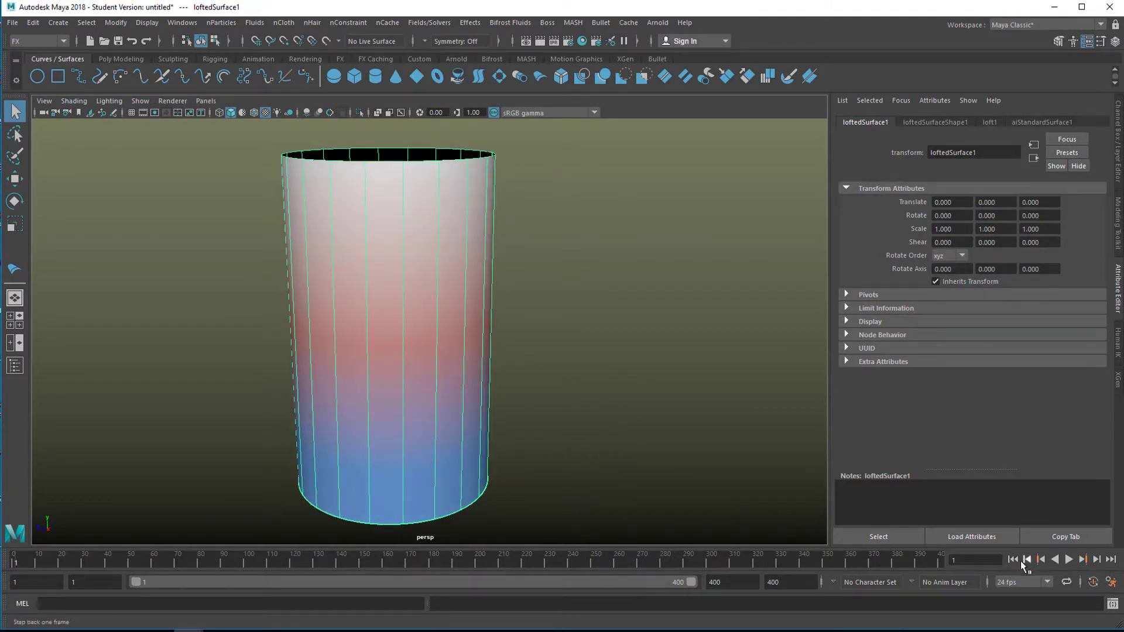
left_click(1068, 560)
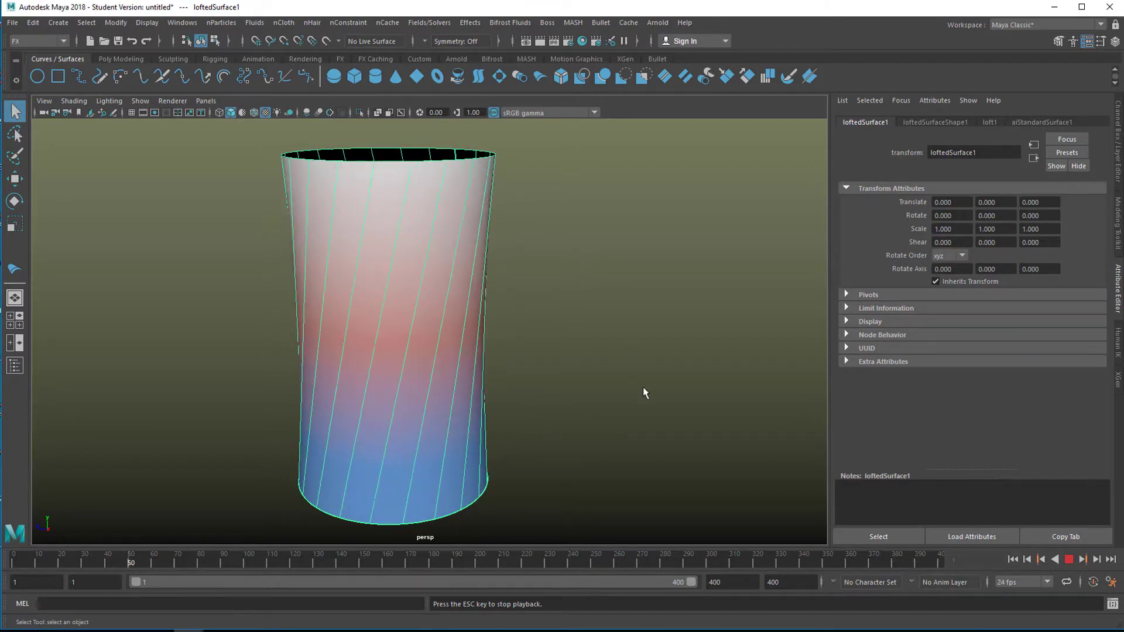
left_click(1070, 560)
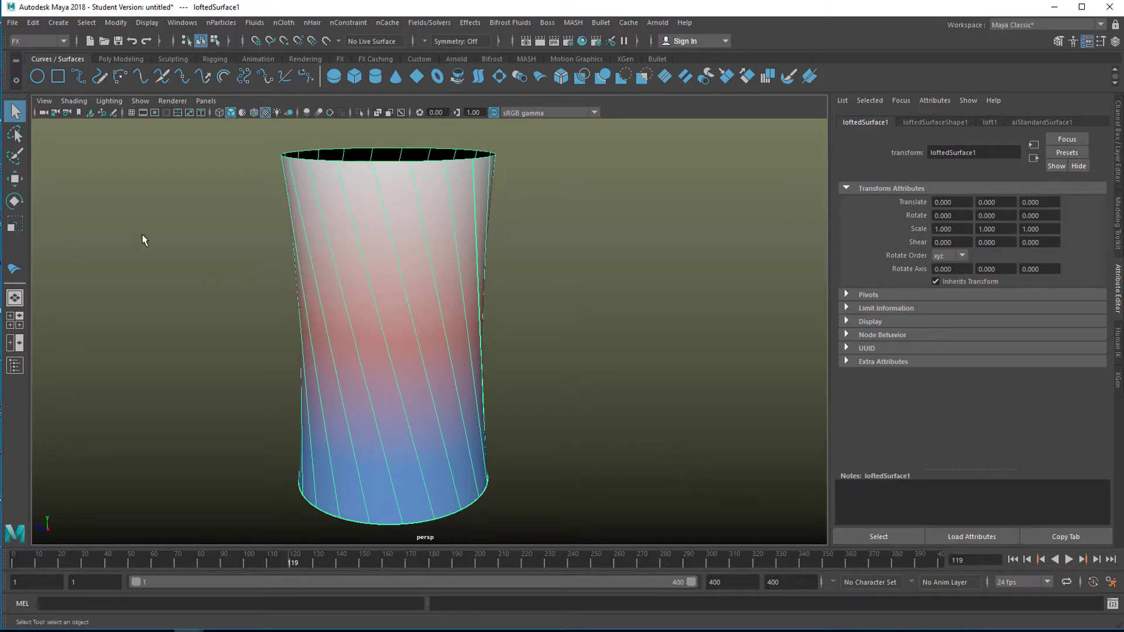
Select the upper circle, nurbsCircle2, and review the expression that drives its Y rotation
left_click(332, 156)
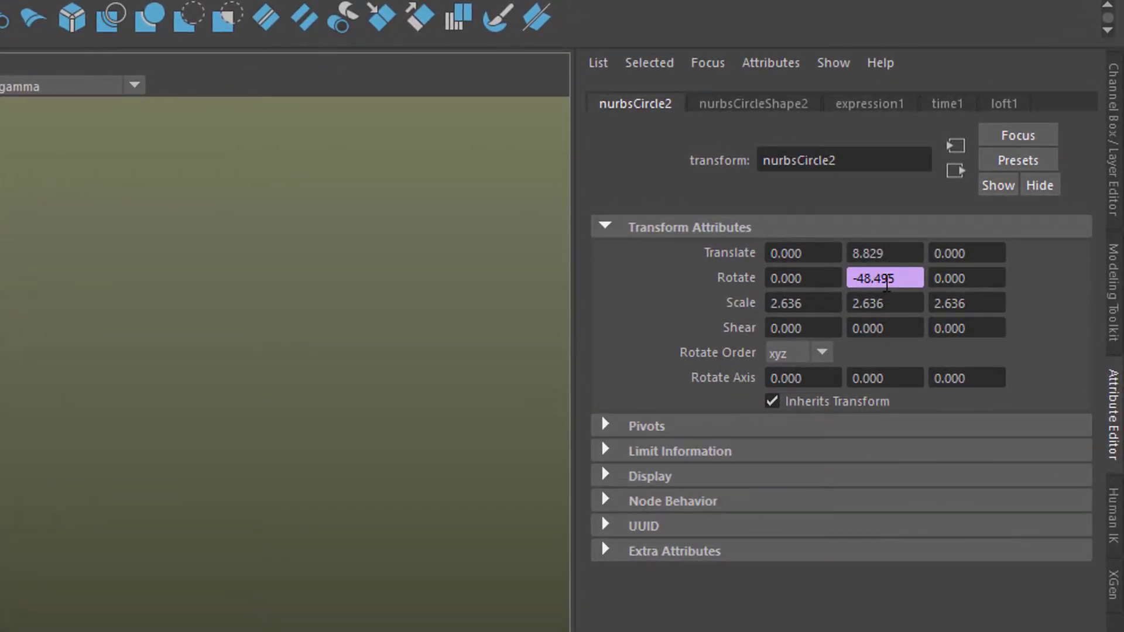
right_click(890, 278)
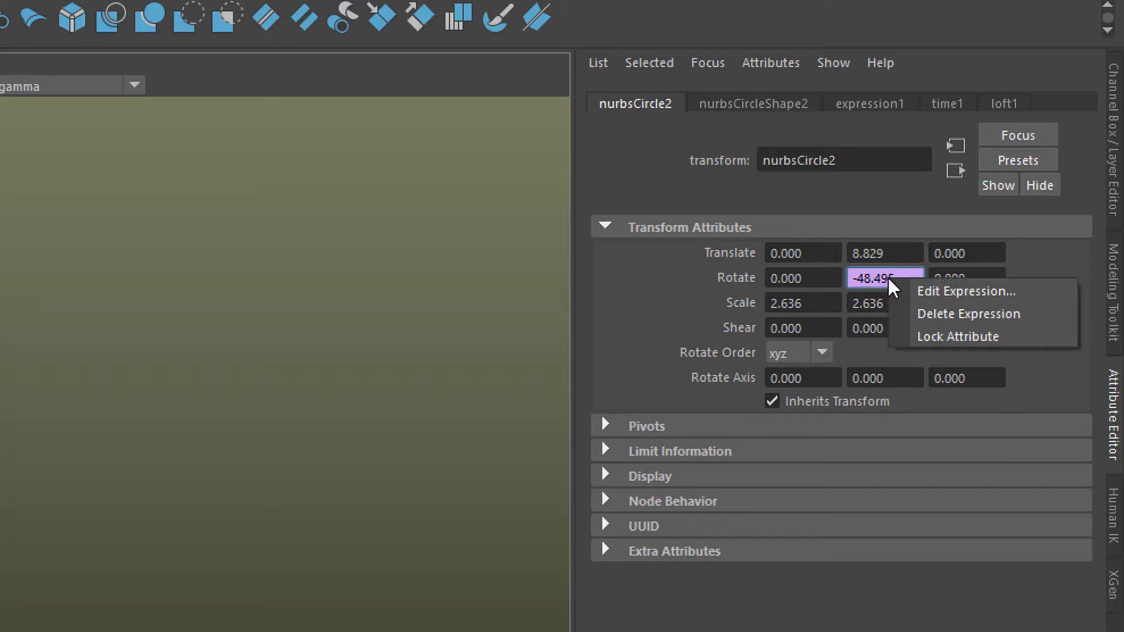
left_click(917, 292)
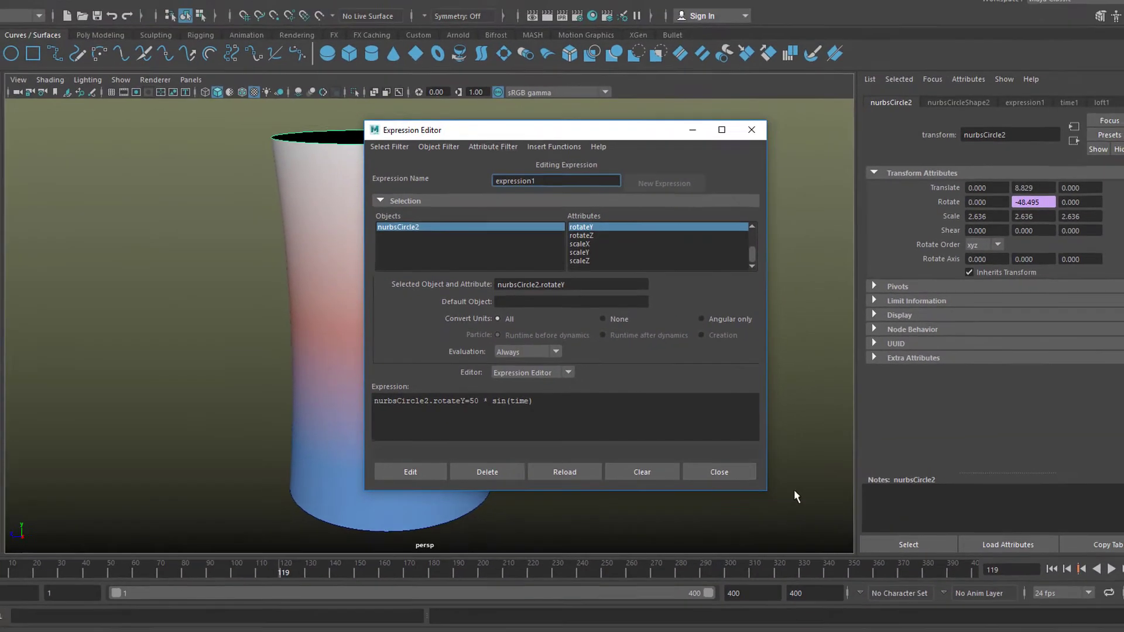
left_click(706, 471)
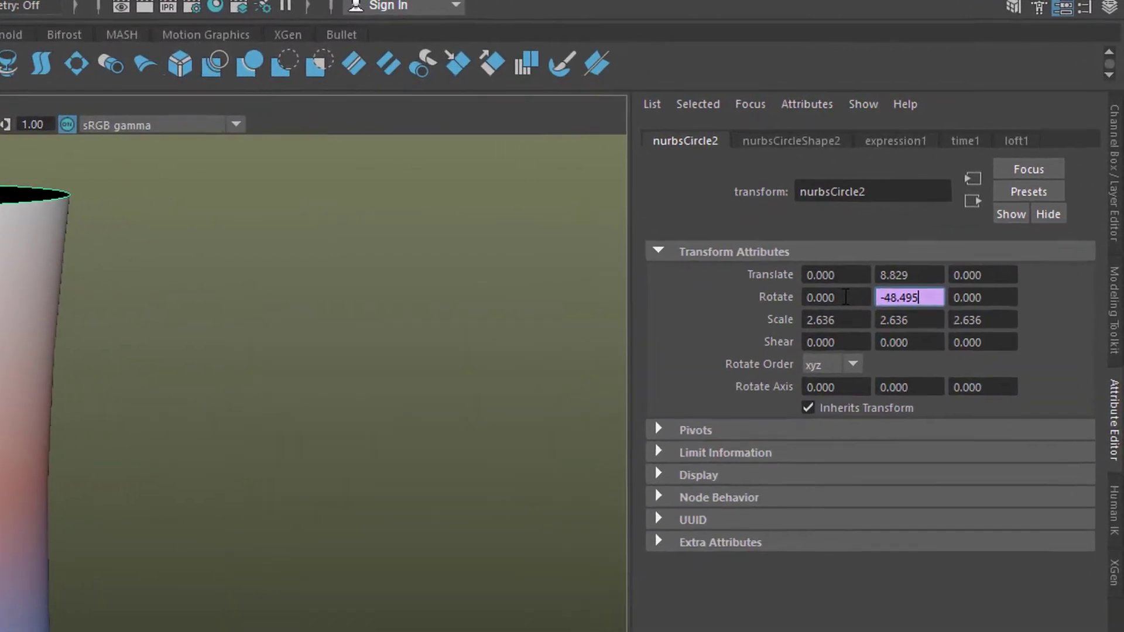
Drive the upper circle's X rotation with the expression =cos(time)
right_click(784, 343)
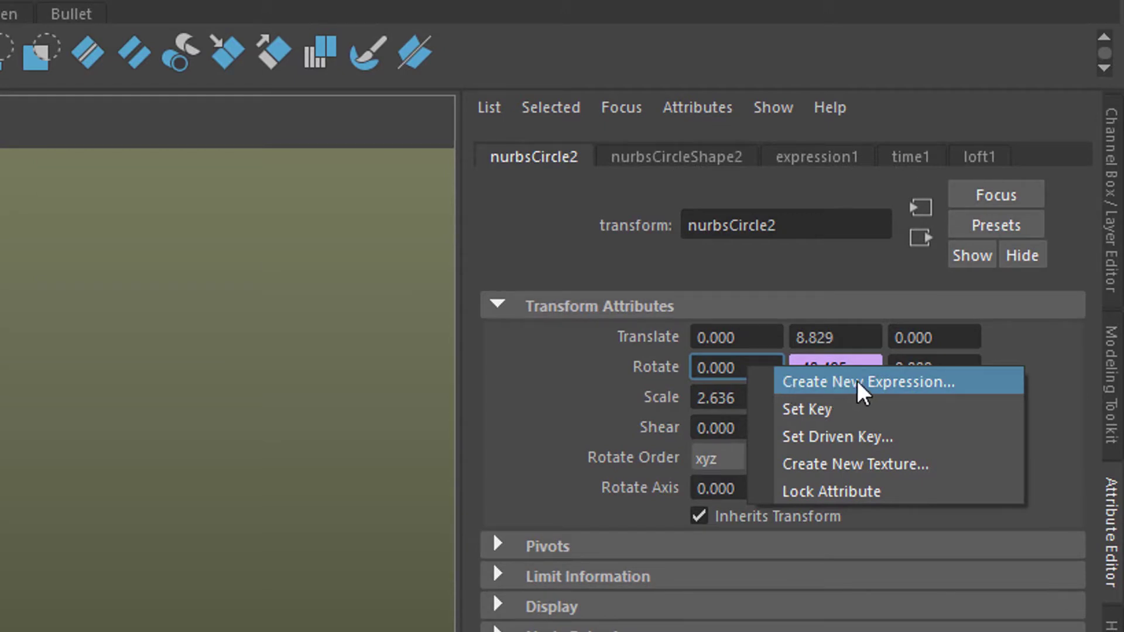
left_click(521, 393)
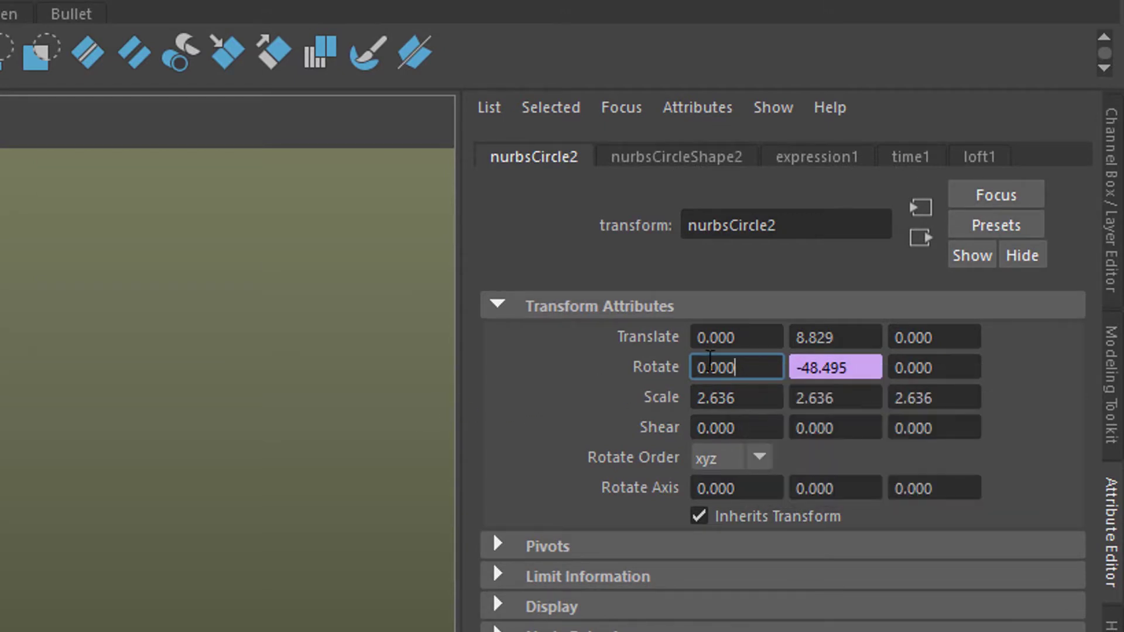
left_click_drag(739, 368, 644, 368)
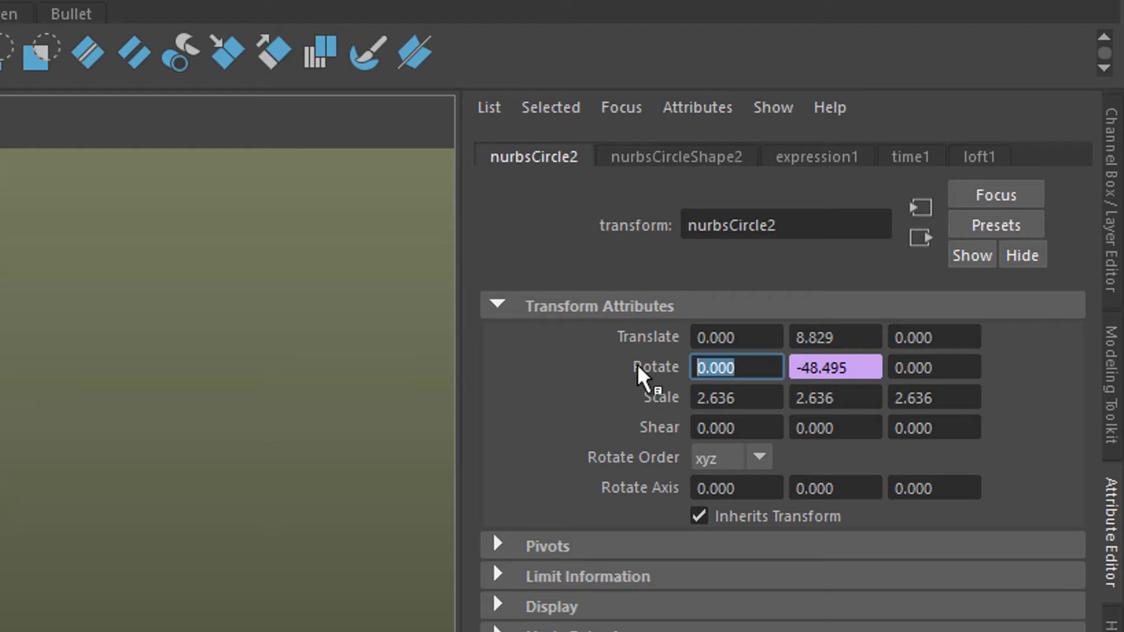
type("=")
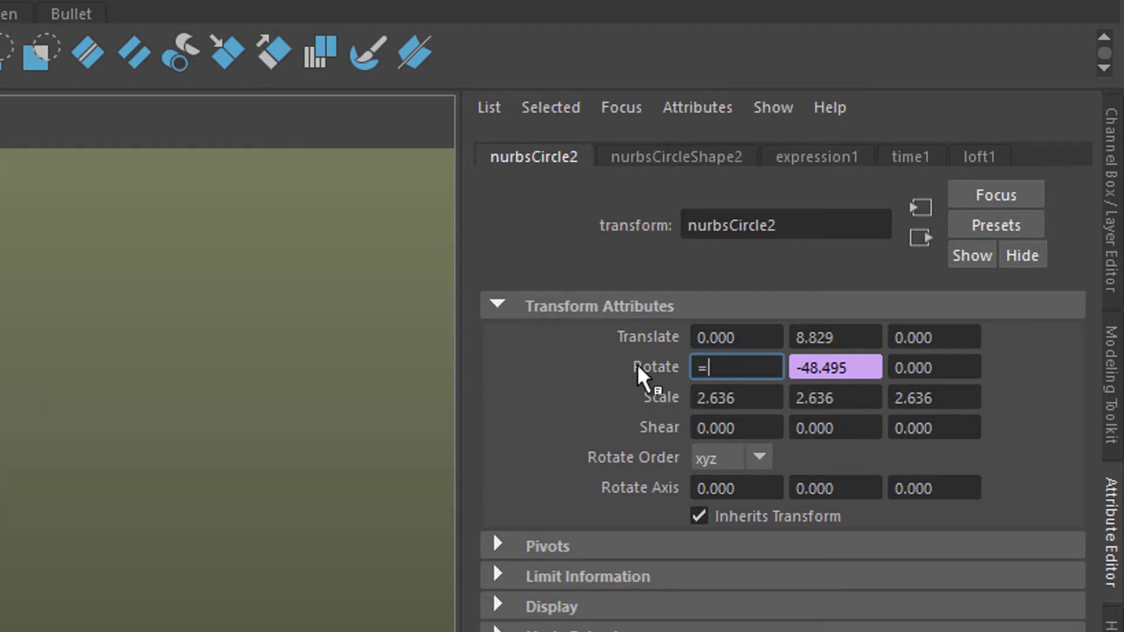
type("cos(time)")
key("Return")
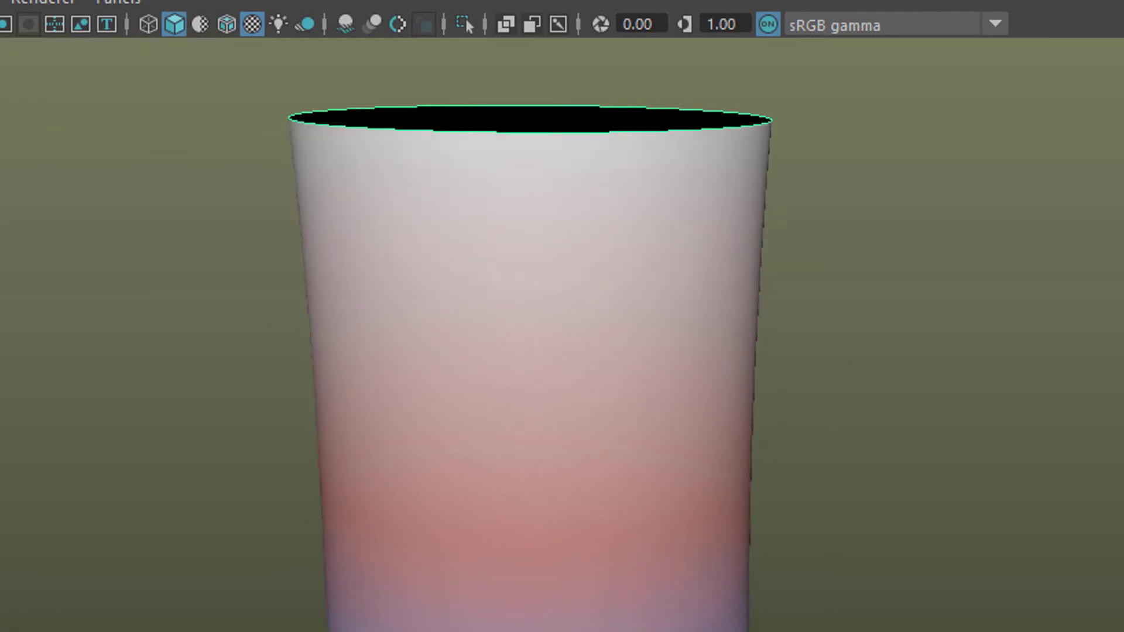
Edit the upper circle's rotateX expression to 20*cos(time)
left_click_drag(963, 574, 978, 592, "alt")
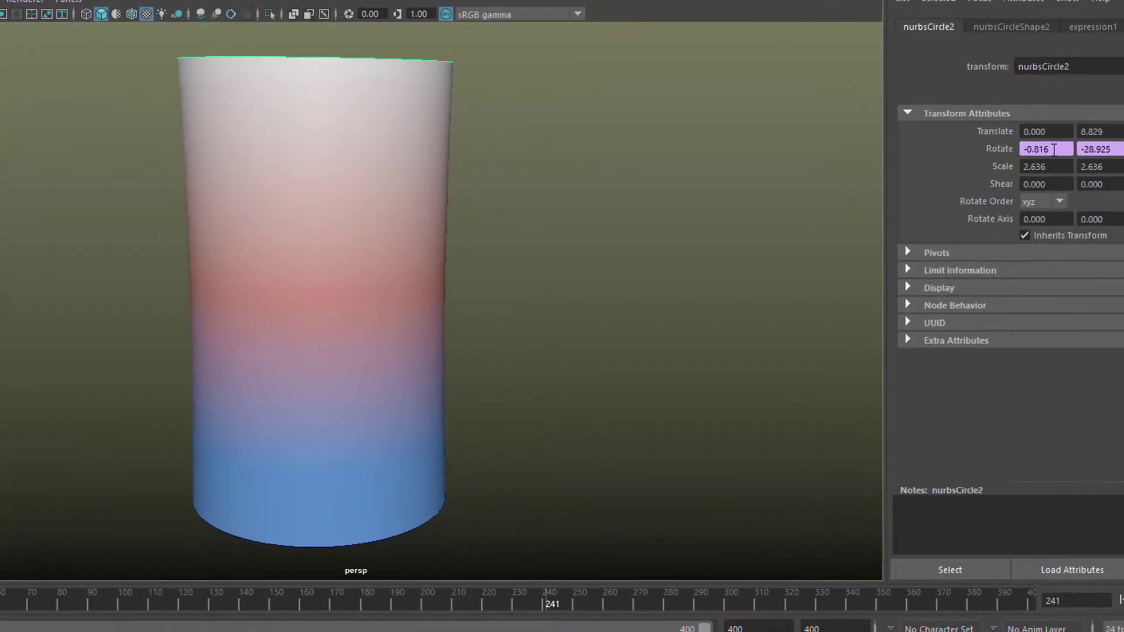
right_click(1051, 150)
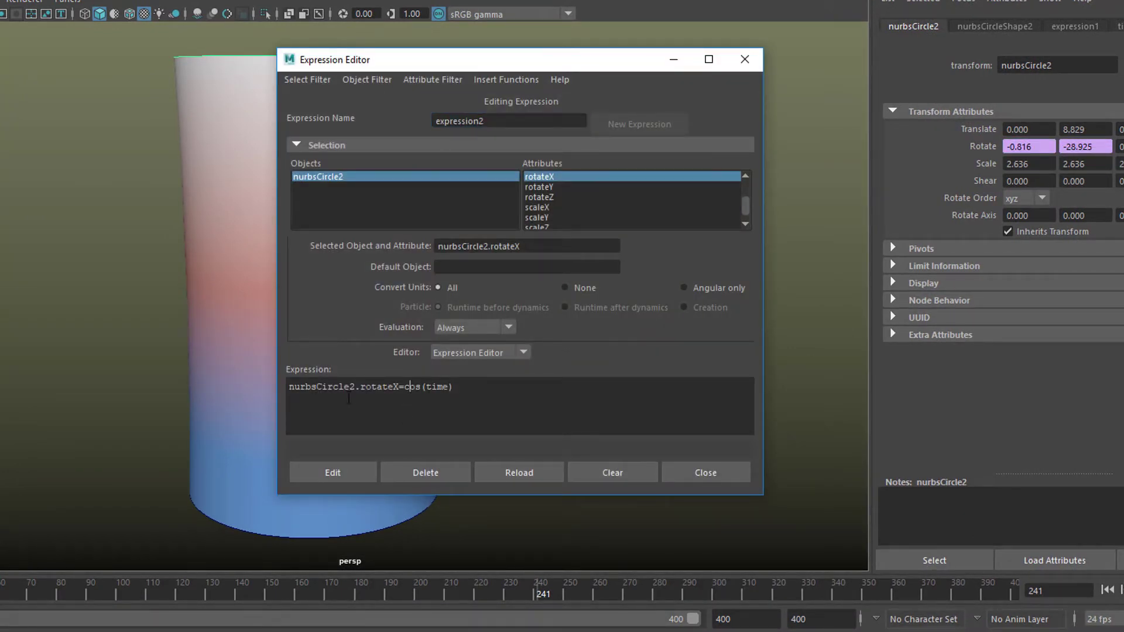
left_click(406, 387)
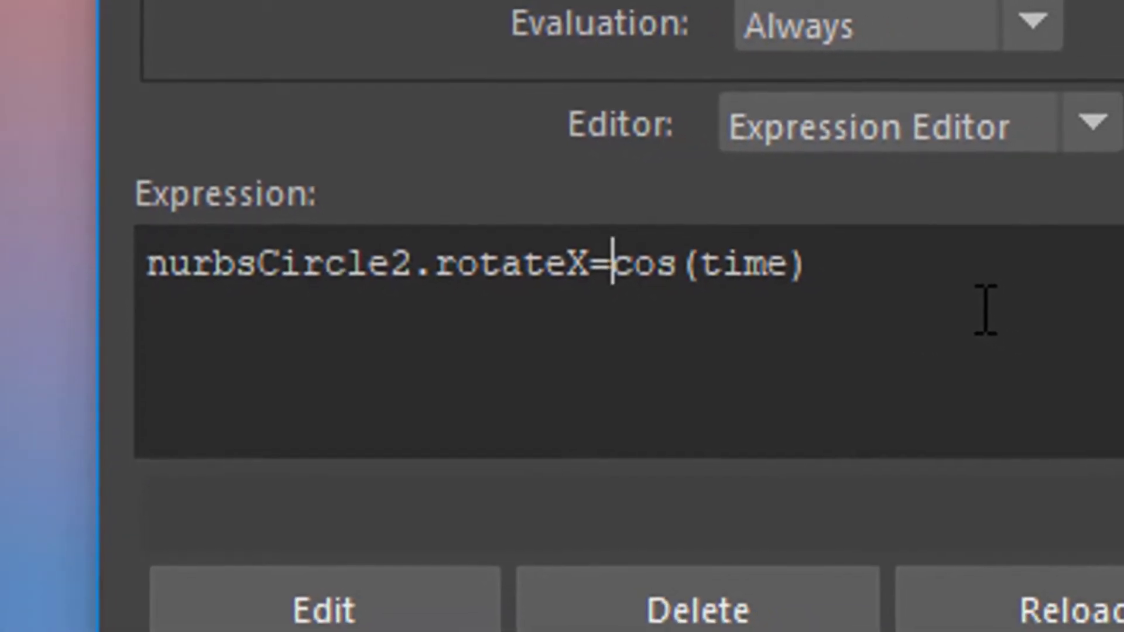
type("20*")
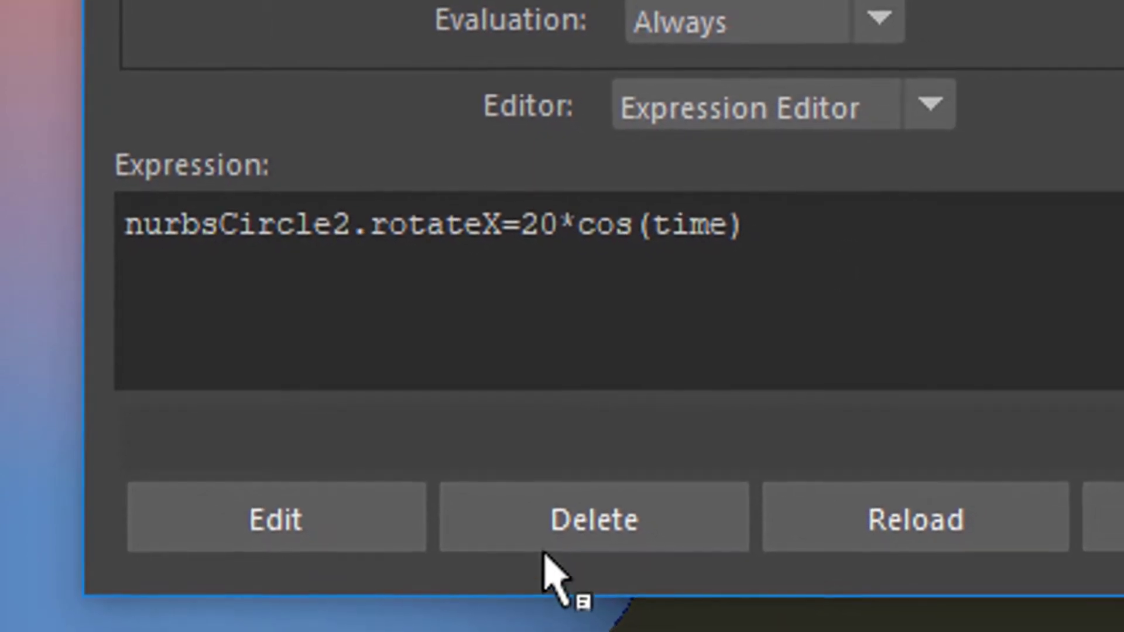
left_click(342, 520)
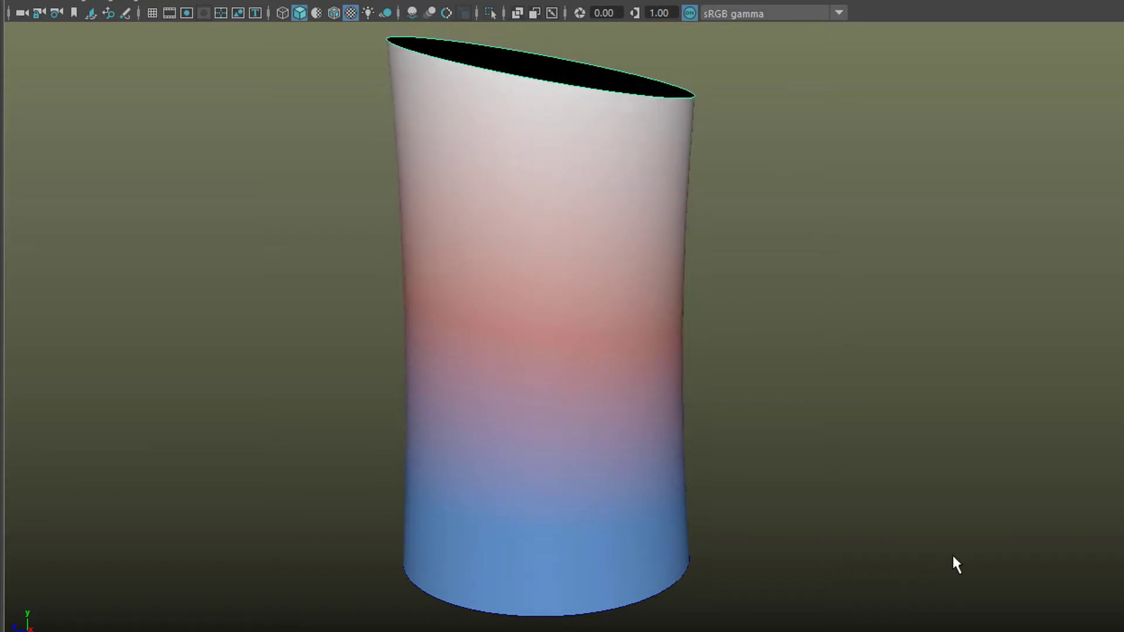
Reselect the upper circle and change its rotateX expression to 5*cos(time)
left_click(609, 380)
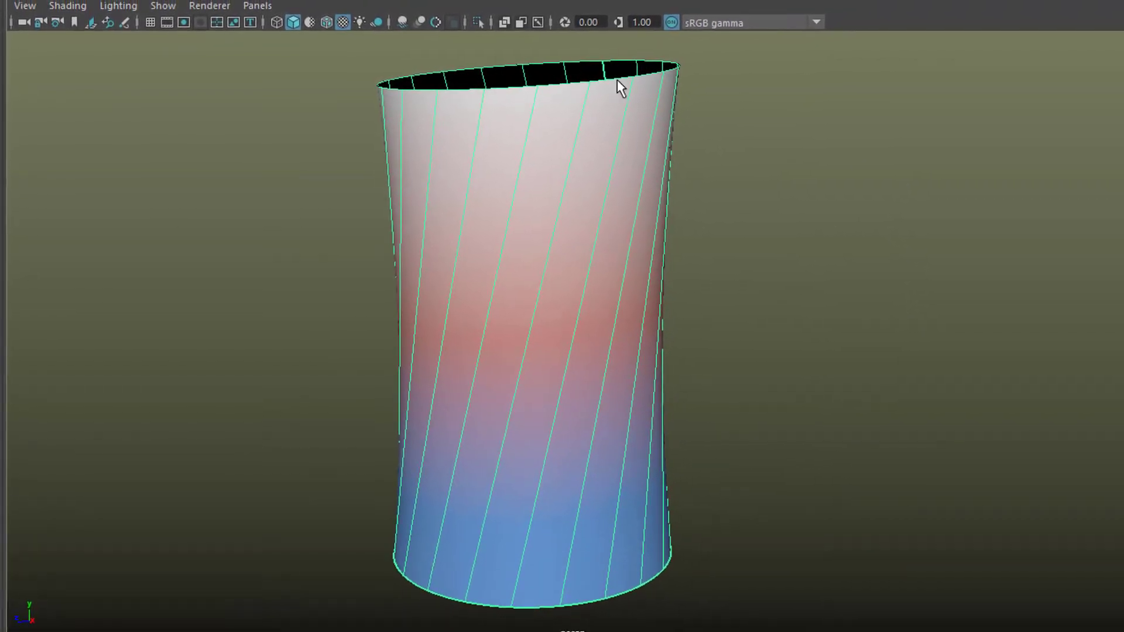
left_click(931, 294)
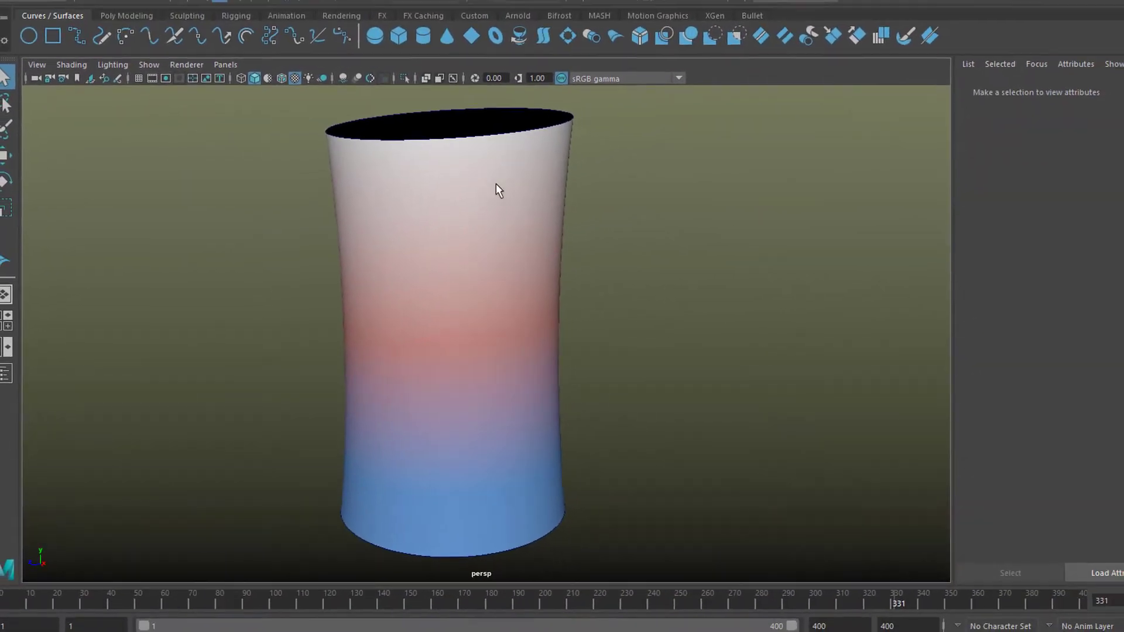
left_click(516, 129)
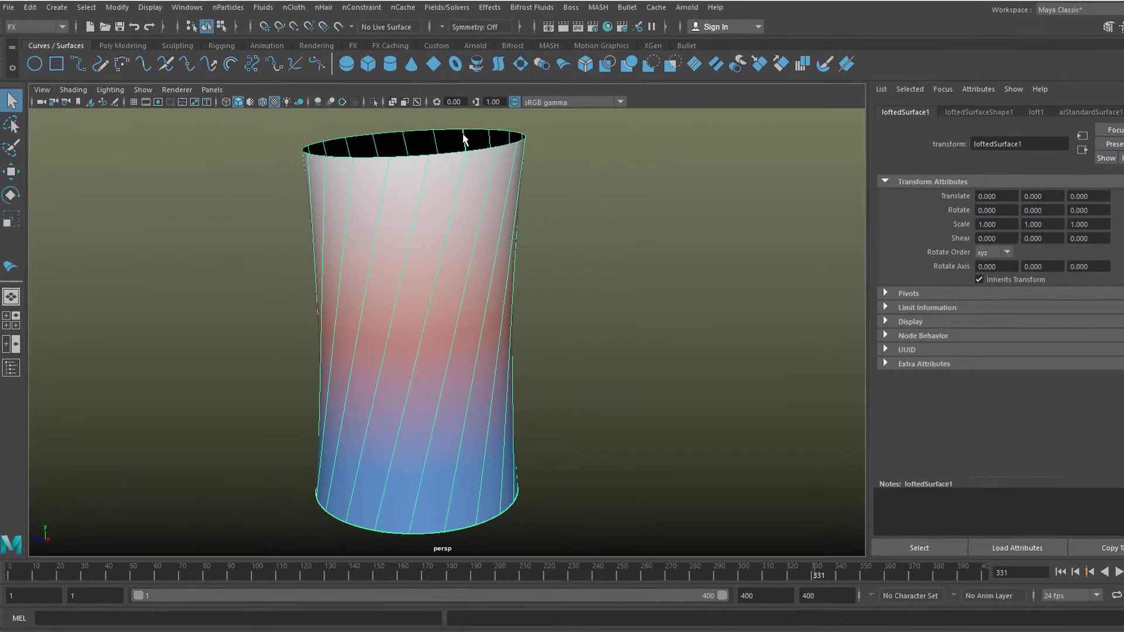
left_click(457, 143)
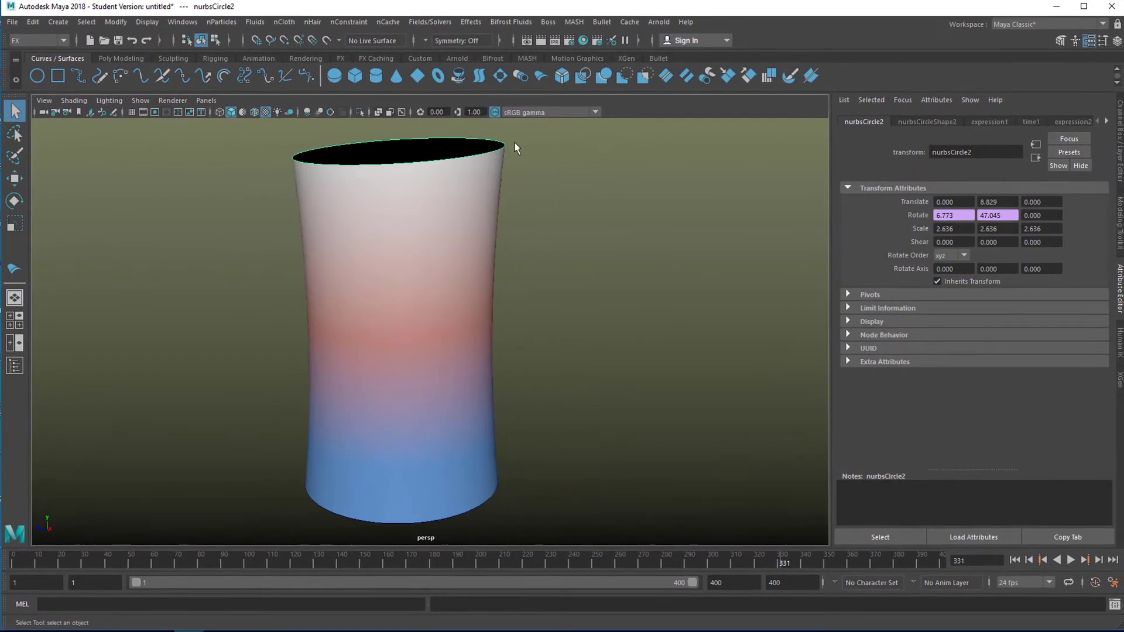
right_click(957, 215)
key("Escape")
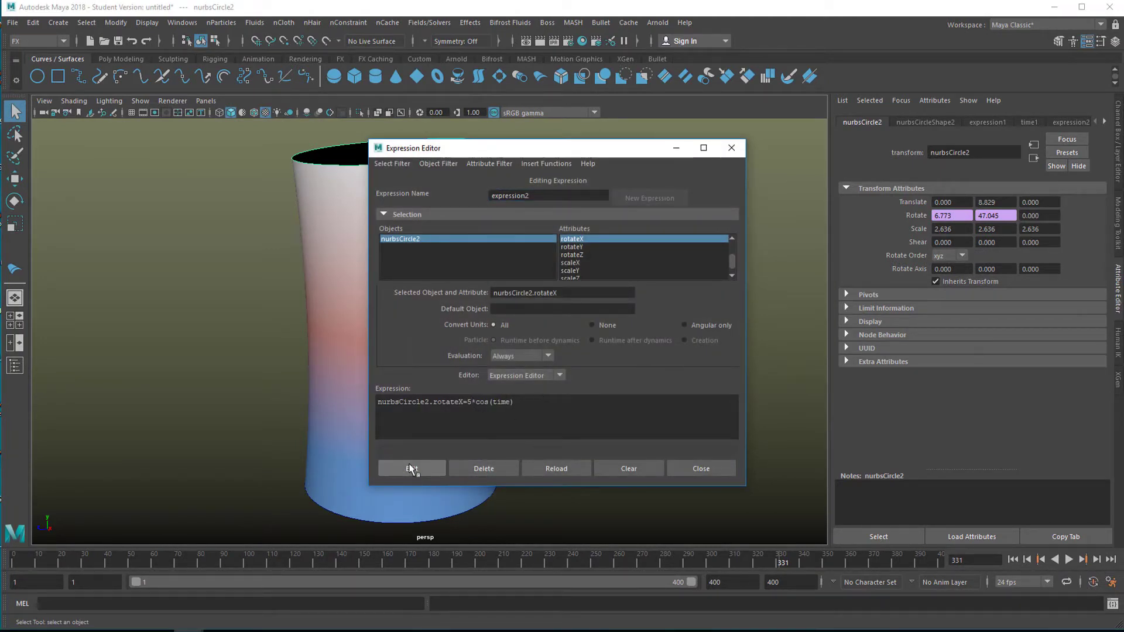
left_click(732, 148)
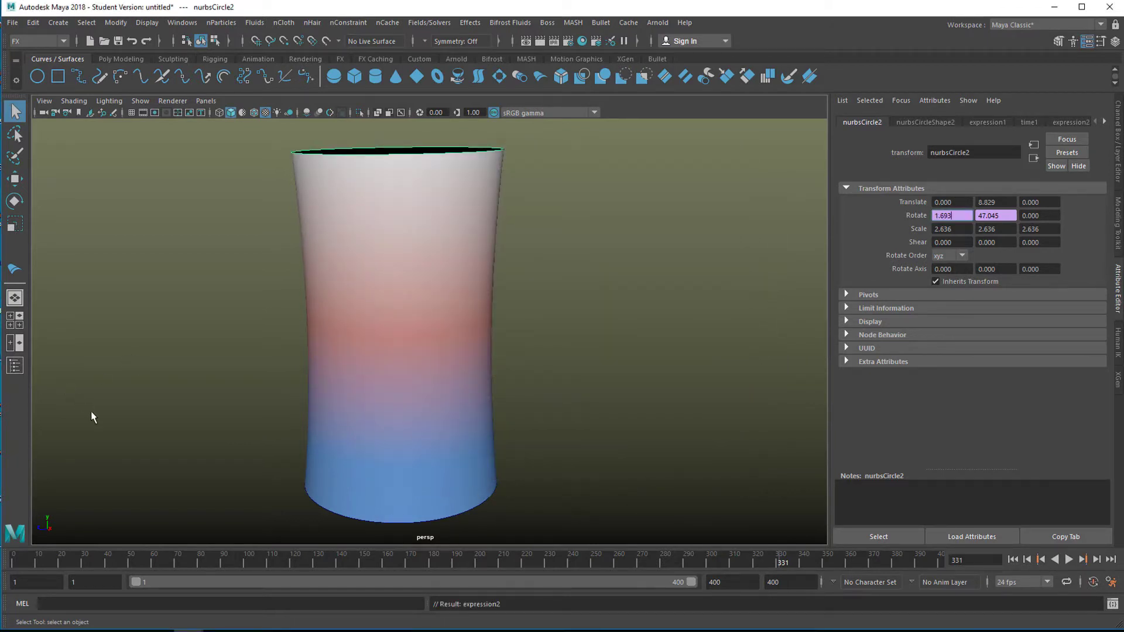
Select the surface's lower circle, copyOfnurbsCircle1, and show its hidden child copyOfnurbsCircle1Particle
left_click(473, 509)
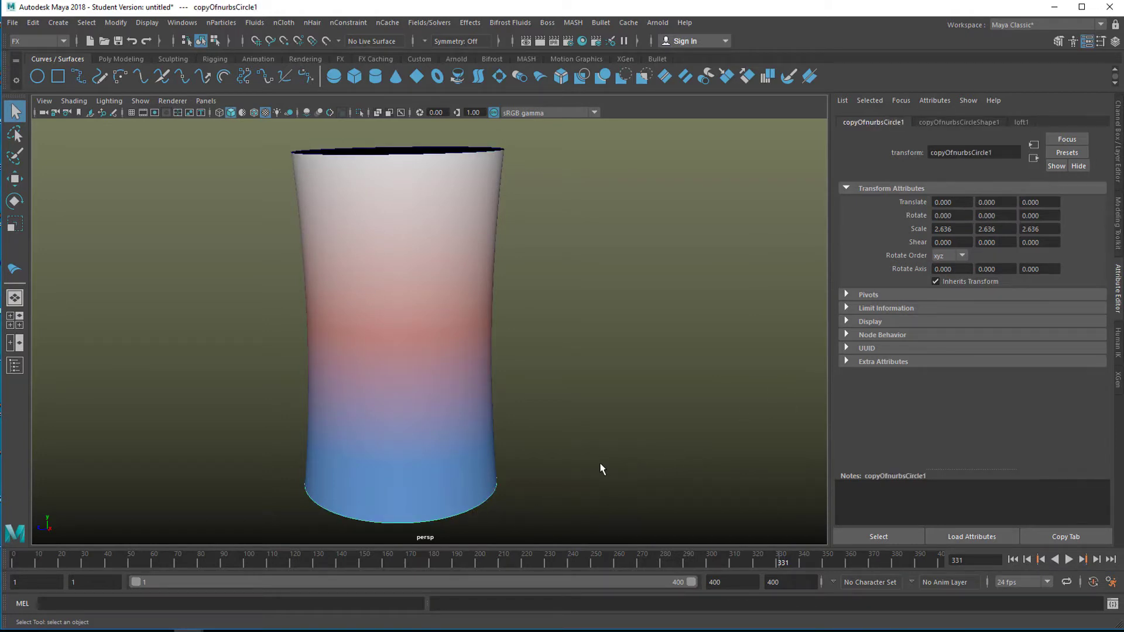
left_click_drag(601, 468, 598, 410, "alt")
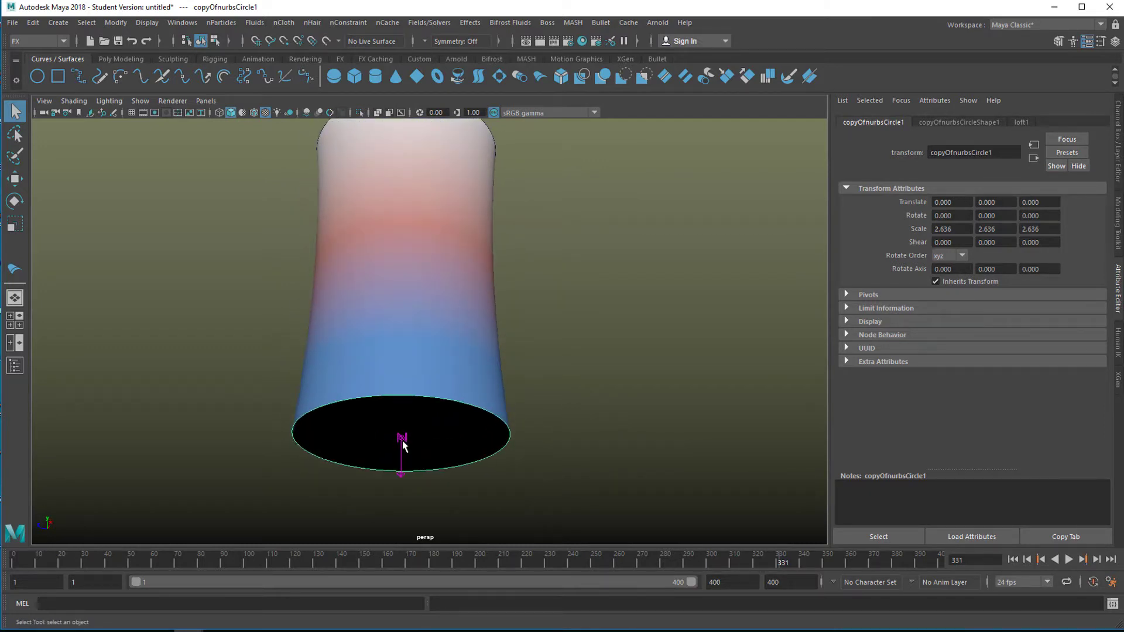
left_click_drag(526, 471, 555, 489, "alt")
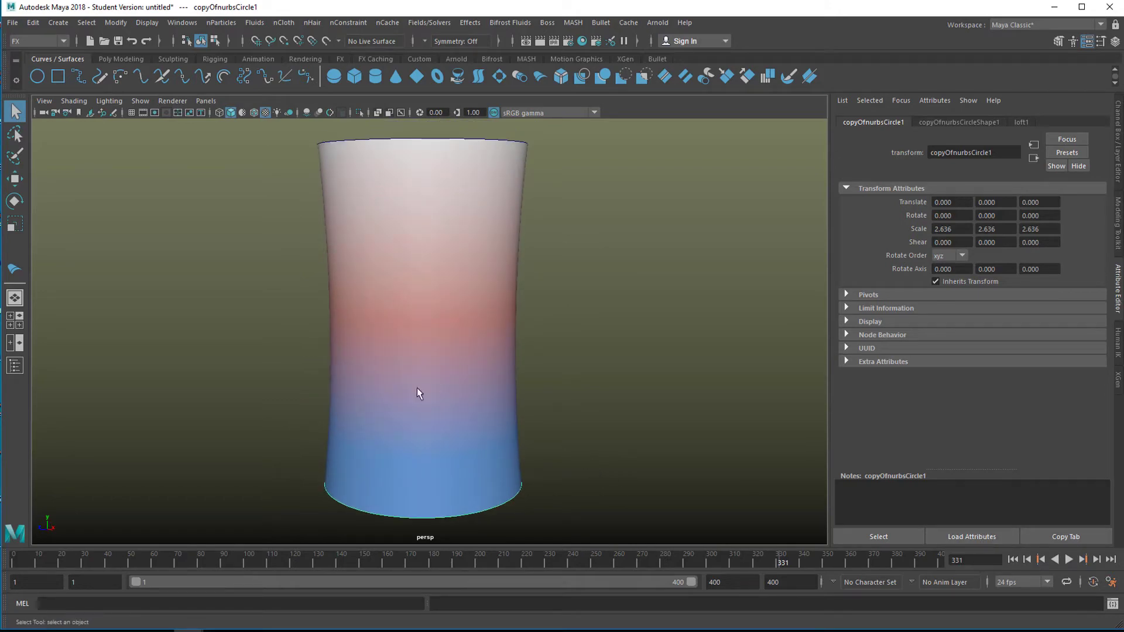
left_click(20, 367)
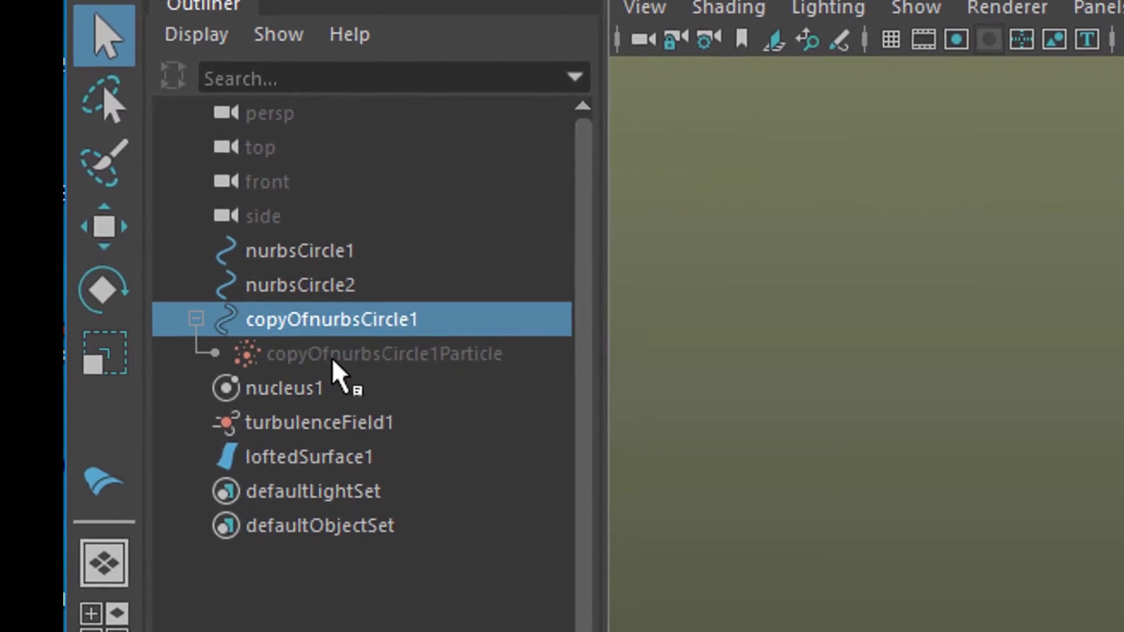
left_click(353, 360)
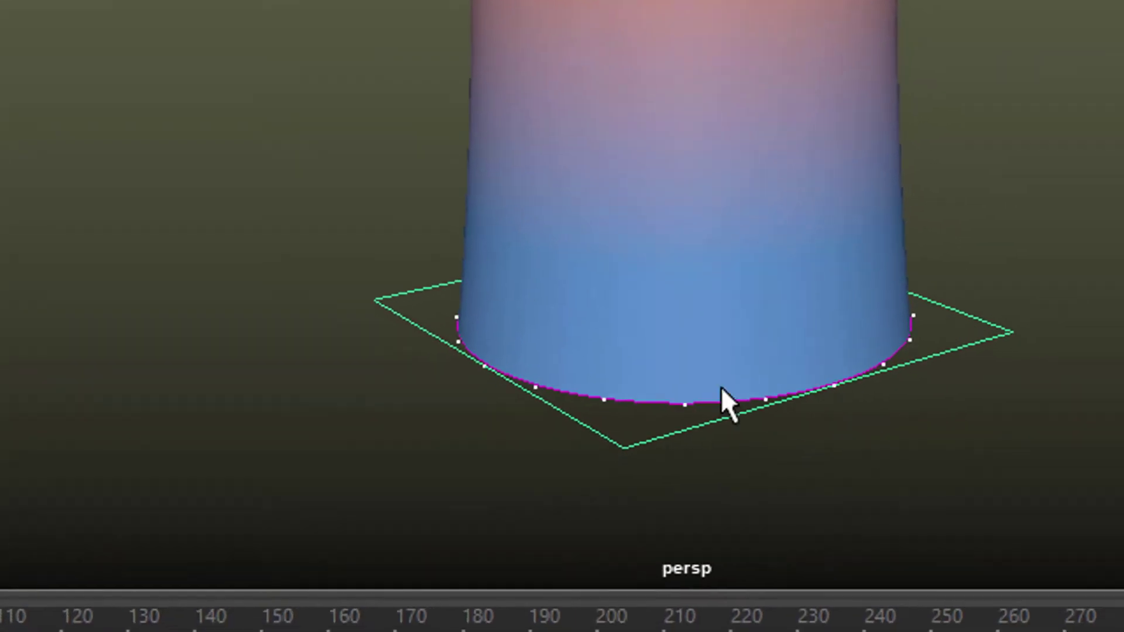
Play the animation and examine from several angles how the particles deform the surface's lower edge
right_click_drag(602, 354, 793, 320, "alt")
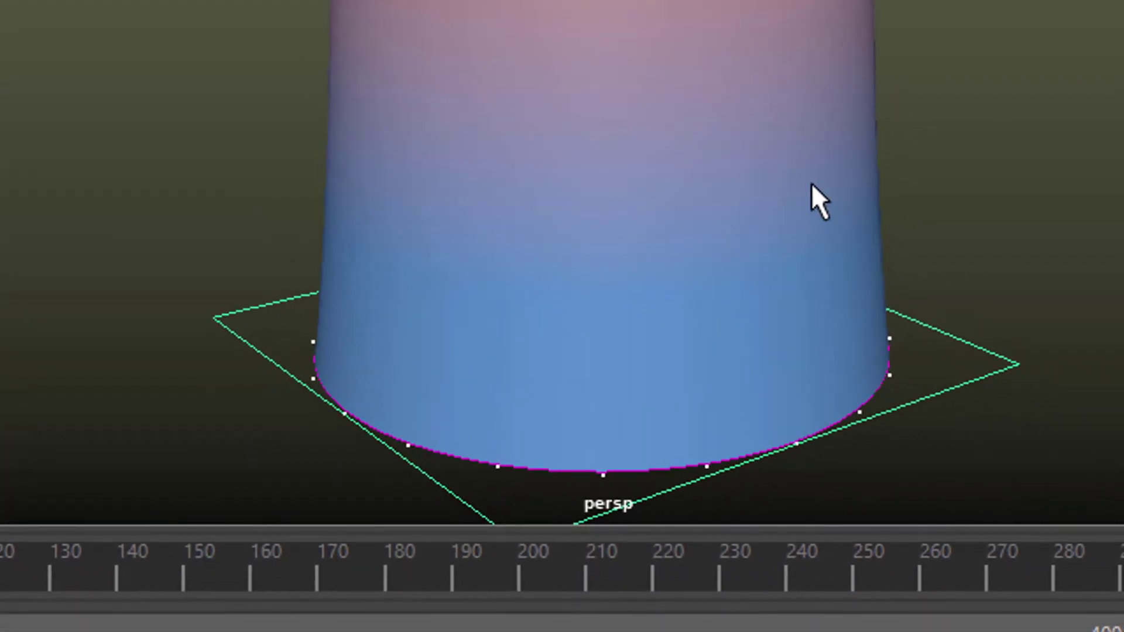
left_click_drag(811, 183, 675, 184, "alt")
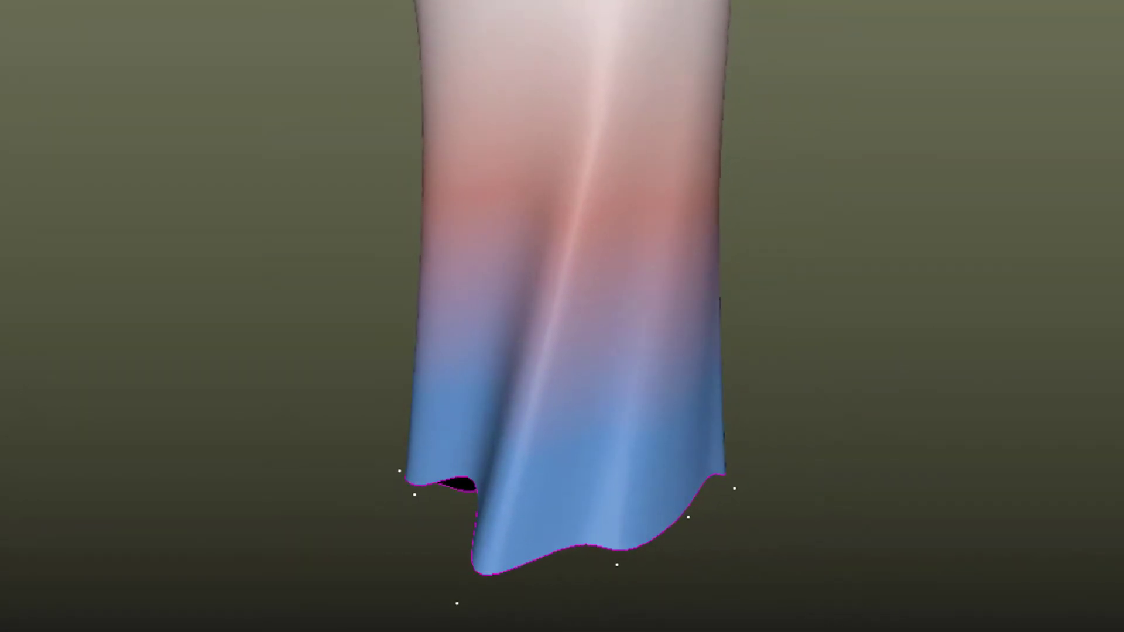
right_click_drag(848, 519, 809, 500)
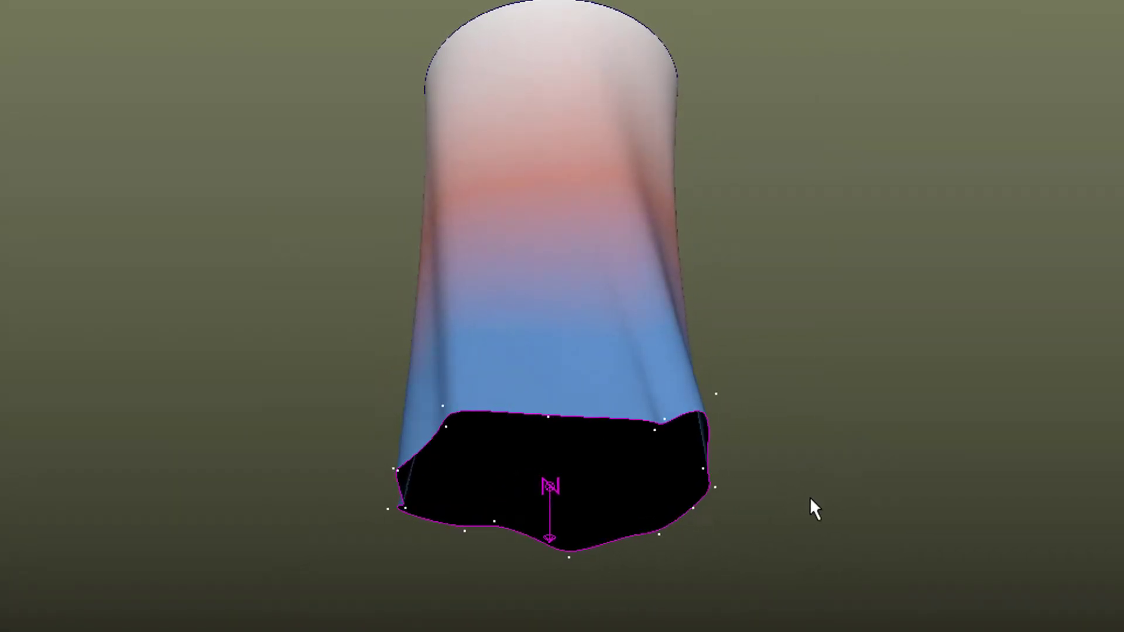
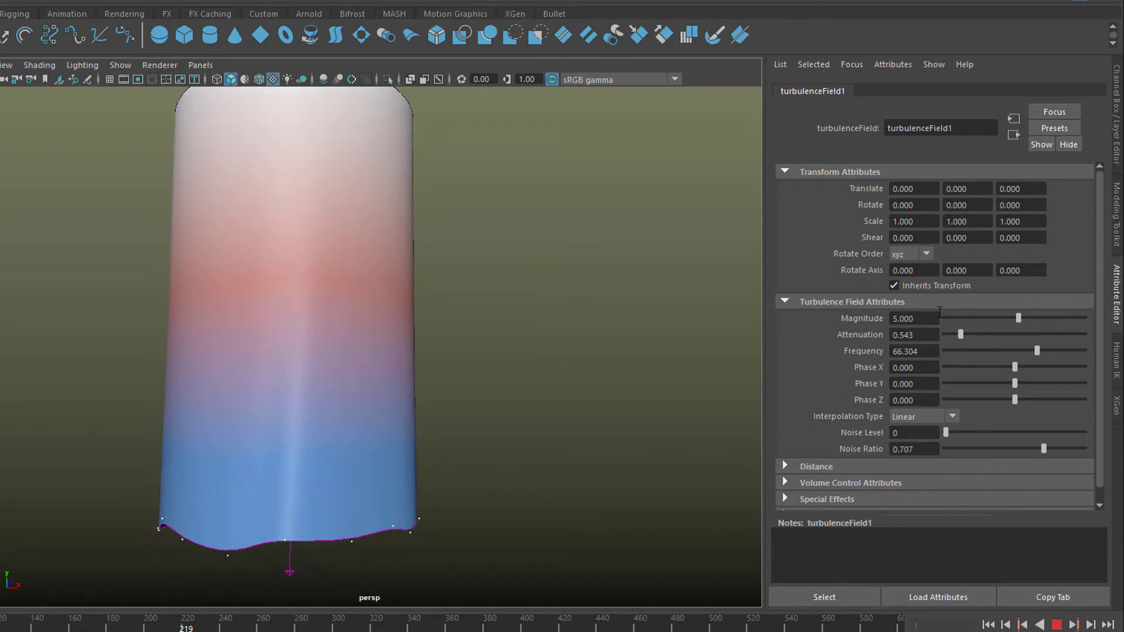
Set the turbulence field's magnitude to 13 and lower its frequency to 42.703, checking the effect in the running playback before stopping it
type("13")
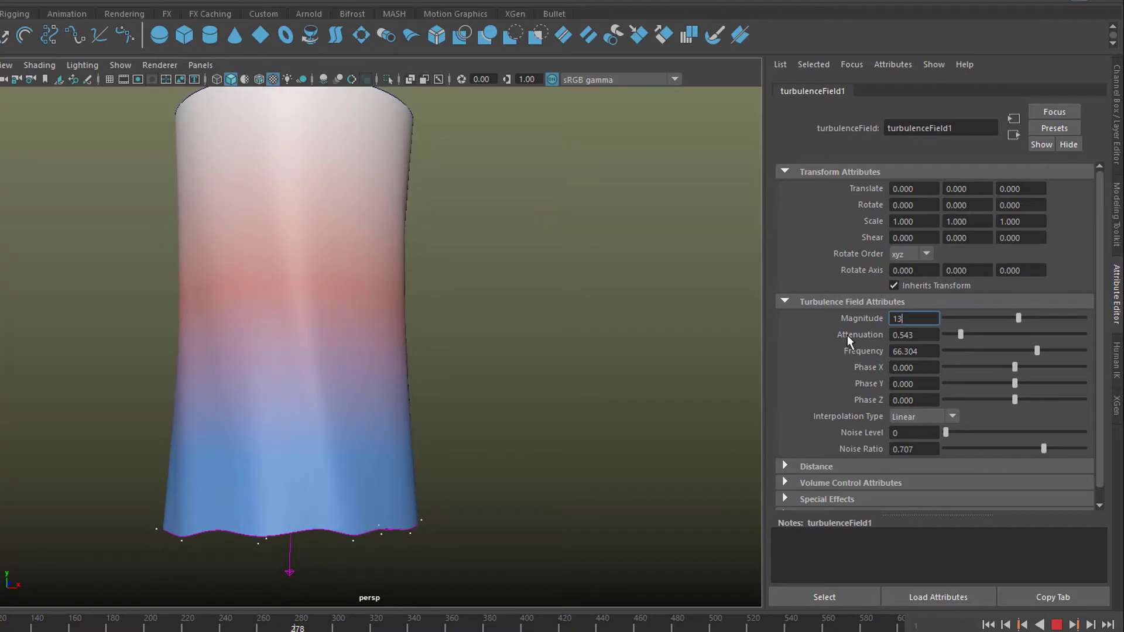
key("Return")
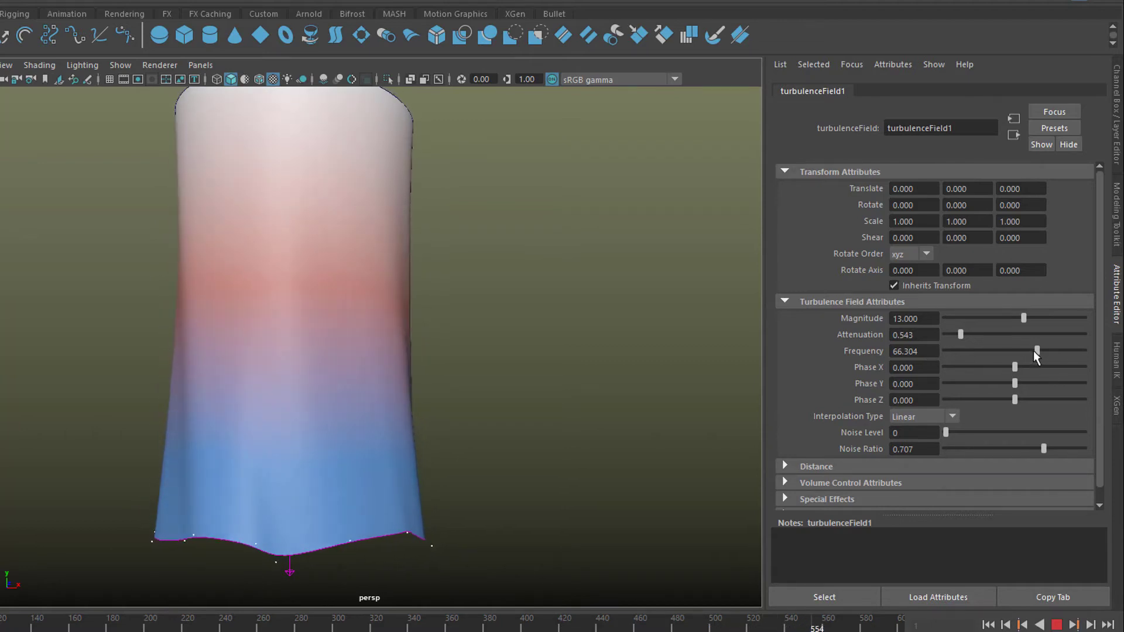
left_click_drag(1035, 351, 936, 361)
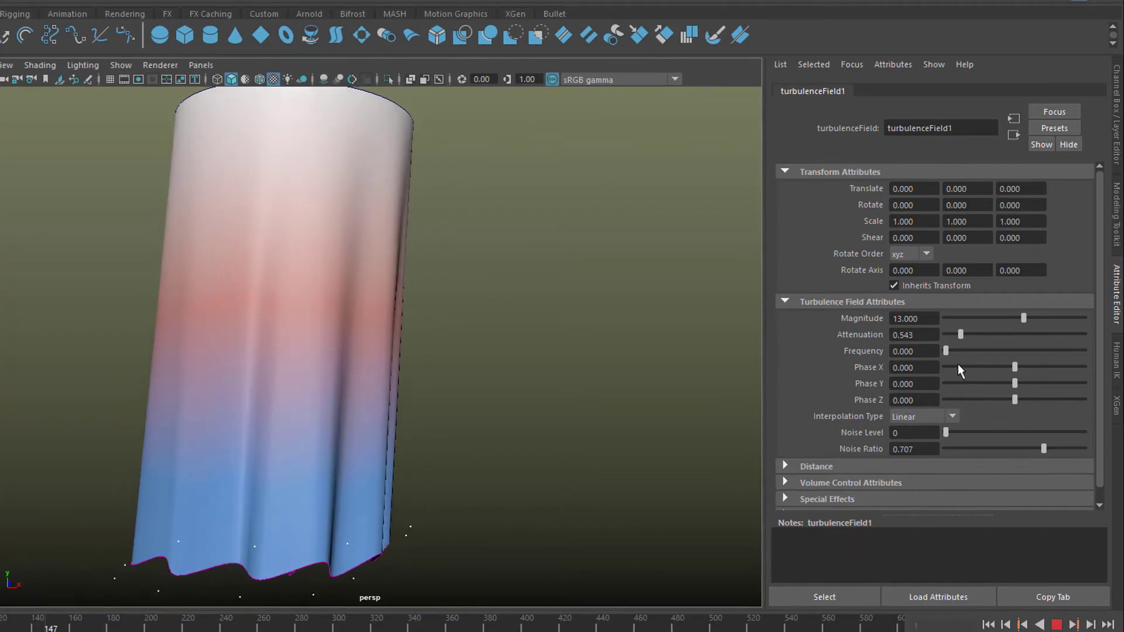
left_click_drag(945, 350, 1007, 354)
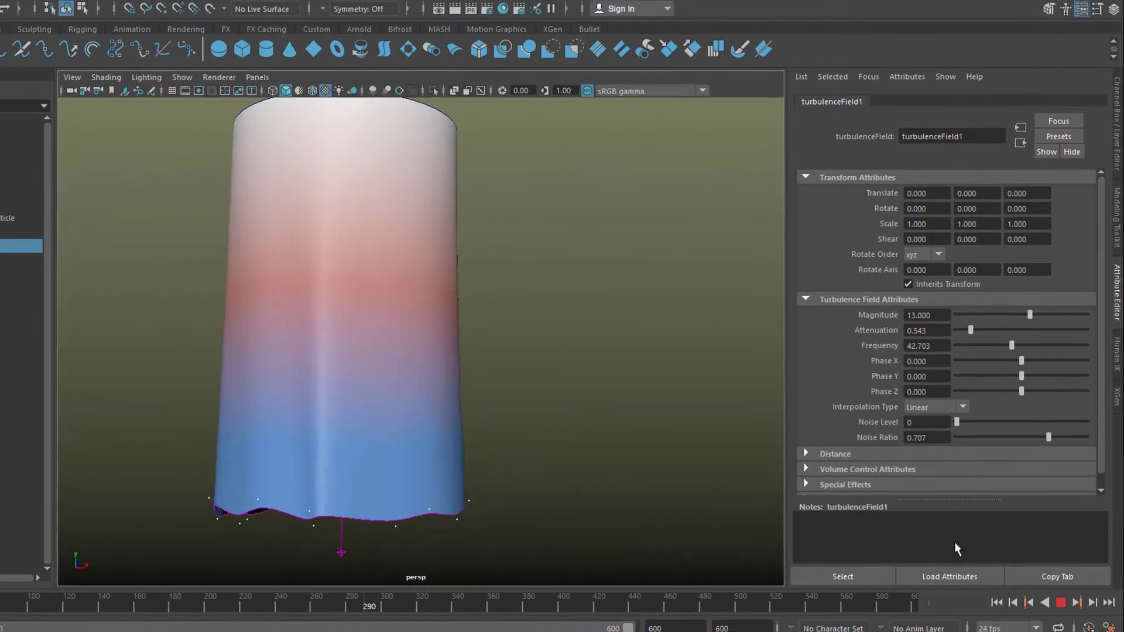
left_click(1062, 600)
left_click_drag(521, 456, 542, 451, "alt")
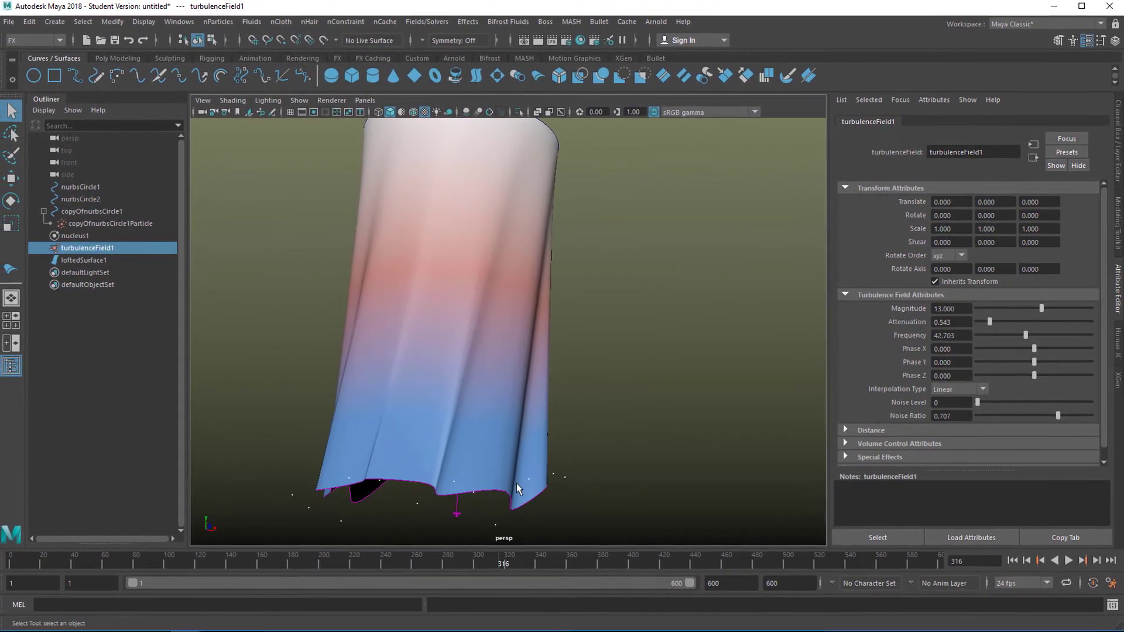
Review the particle object, the turbulence field and the nParticle Soft Body creation options, including goal weight, without creating anything
left_click(118, 224)
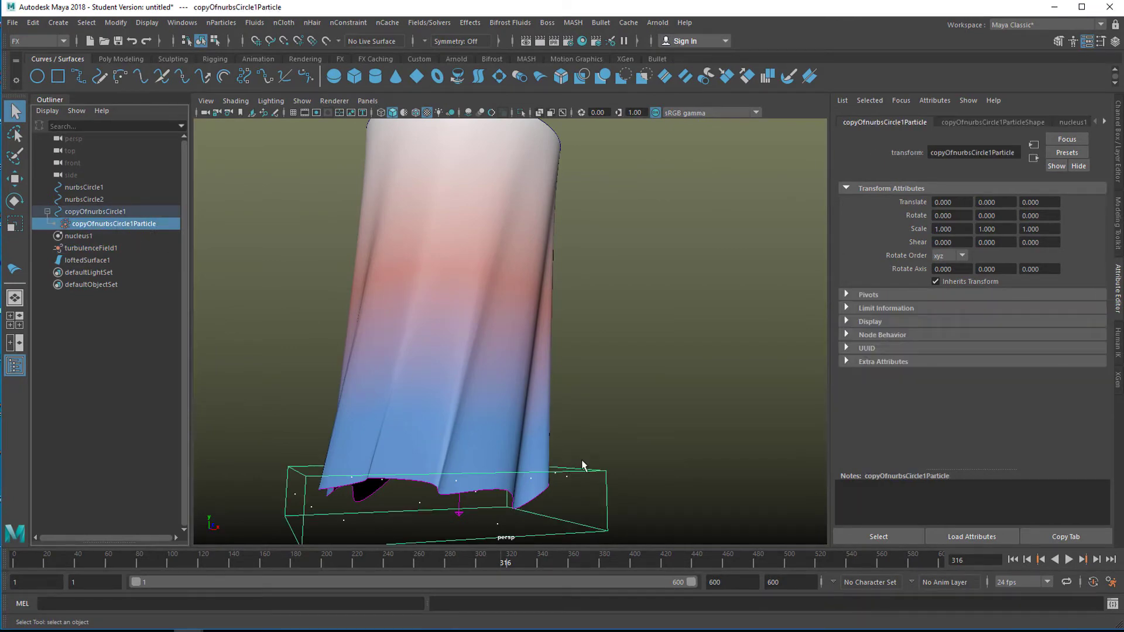
left_click(91, 247)
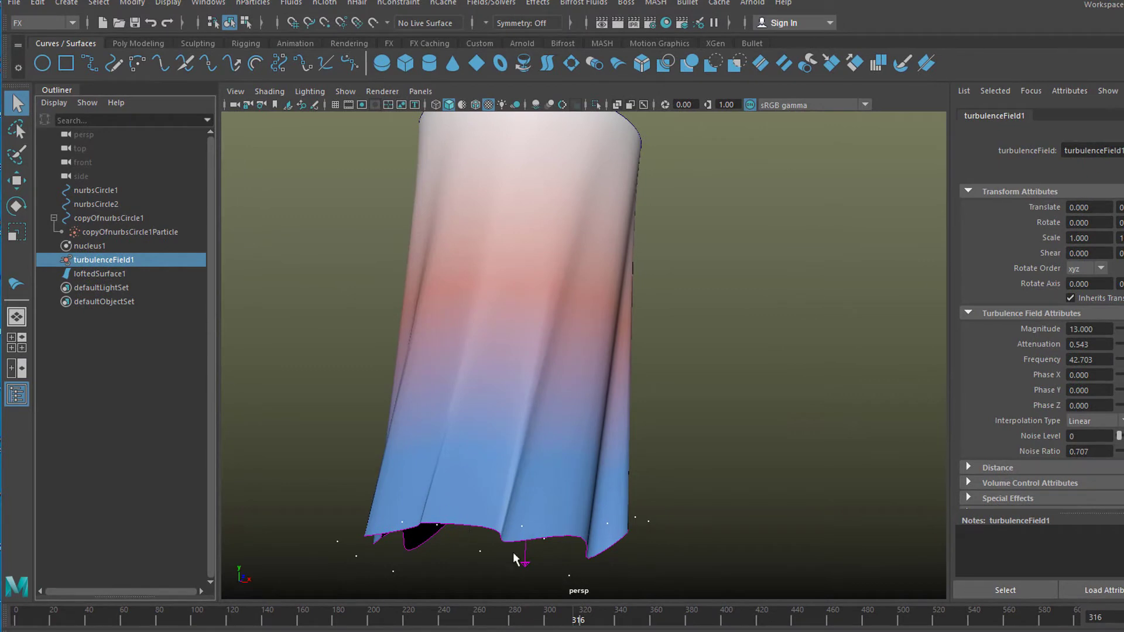
left_click(253, 3)
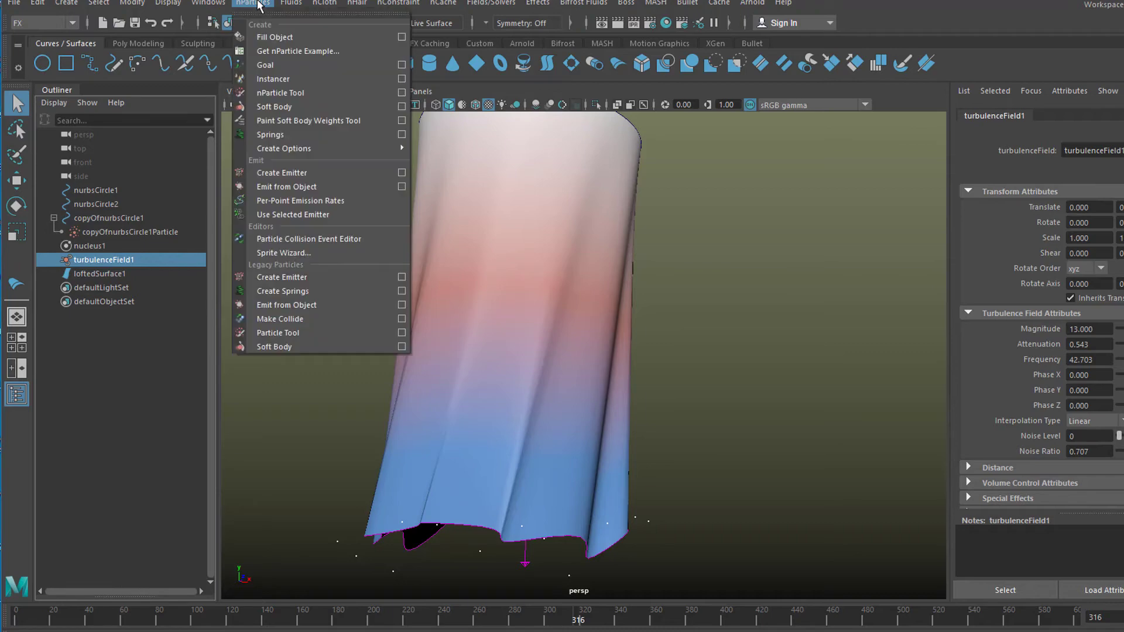
left_click(402, 107)
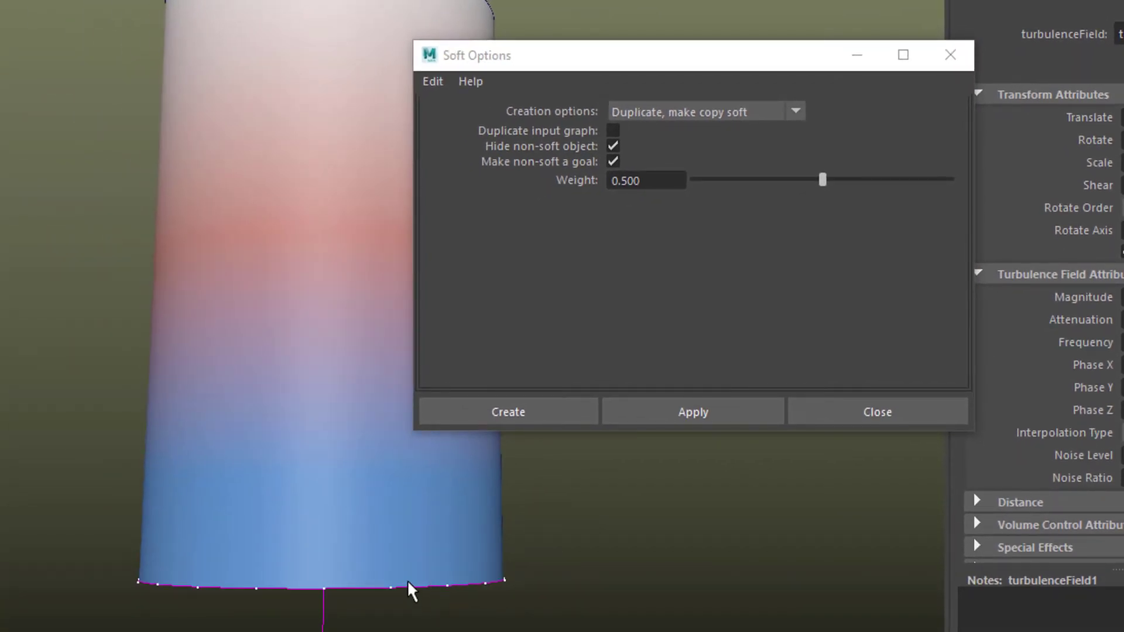
left_click_drag(369, 606, 385, 553, "alt")
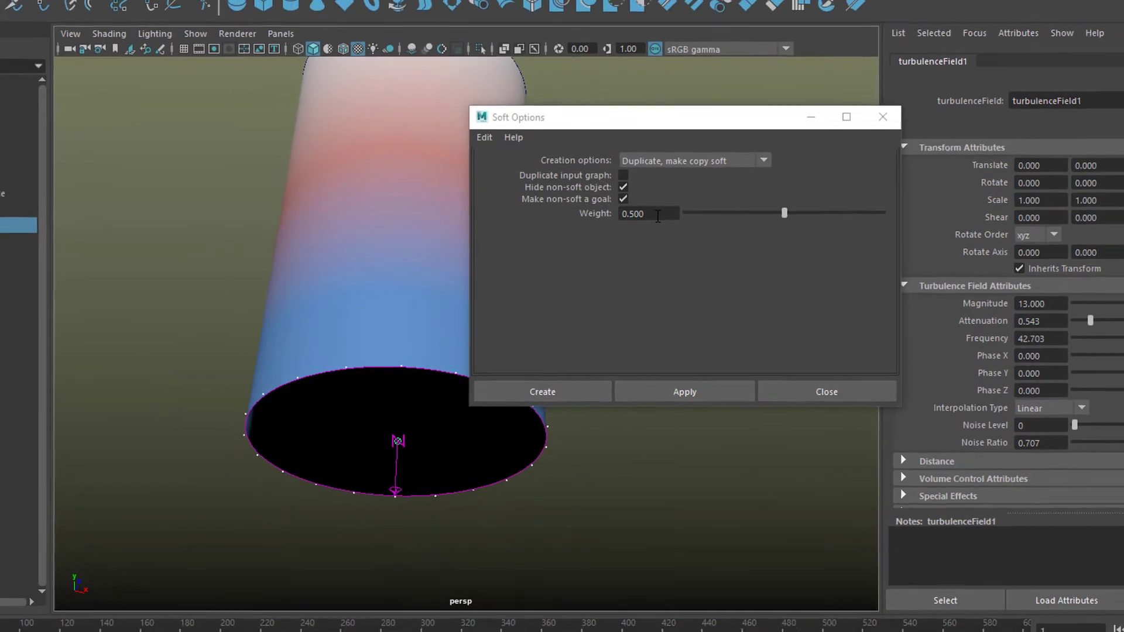
left_click(844, 392)
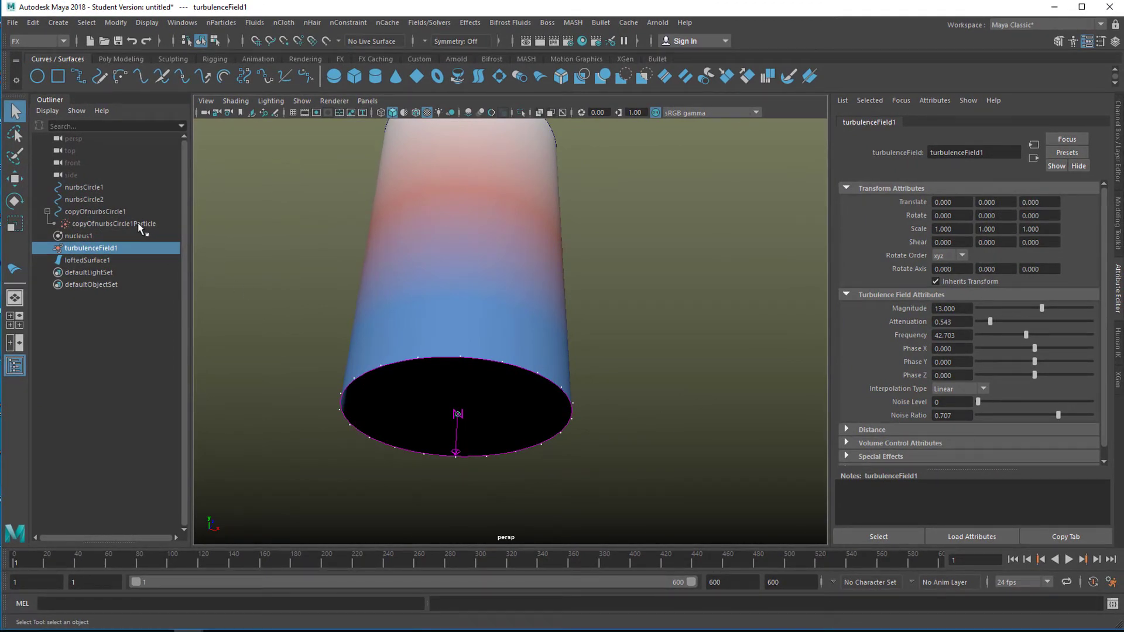
Select copyOfnurbsCircle1Particle and show the Goal Weights and Objects settings of its shape
left_click(137, 223)
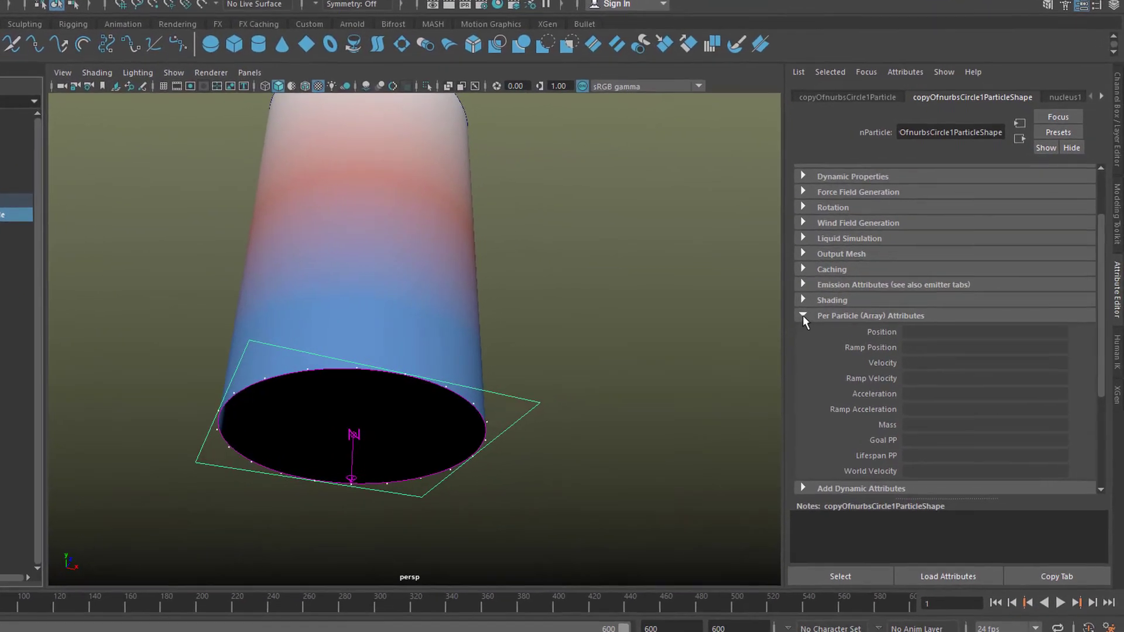
left_click(832, 312)
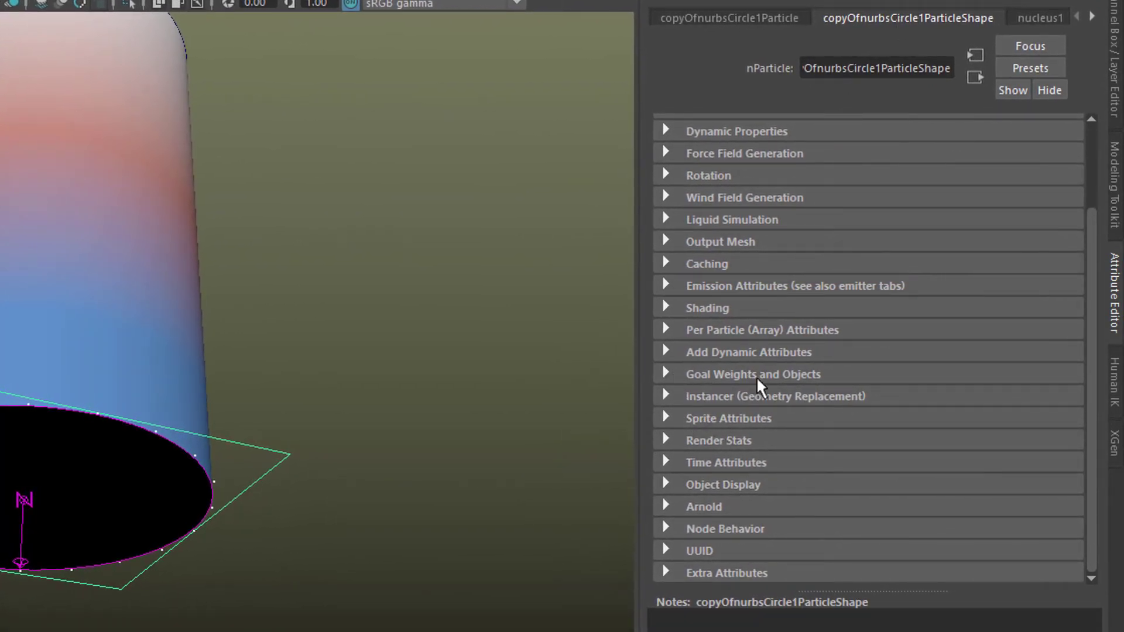
left_click(666, 374)
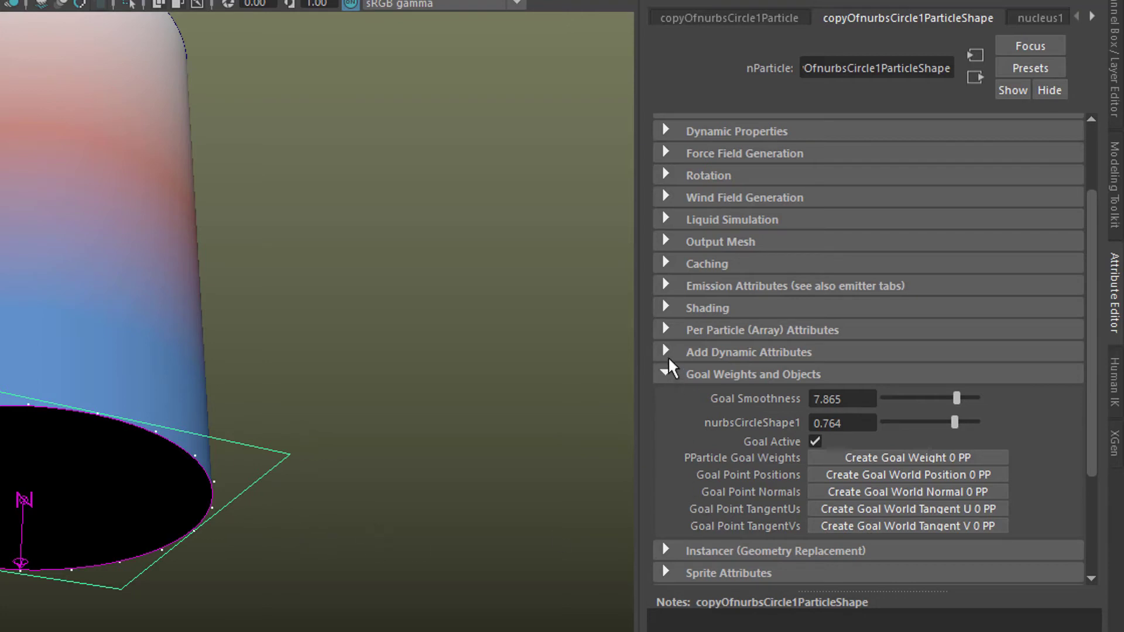
Play the simulation and examine up close how the particles pull the surface's lower edge
left_click_drag(230, 544, 239, 568, "alt")
right_click_drag(184, 530, 352, 480, "alt")
middle_click_drag(396, 393, 387, 248, "alt")
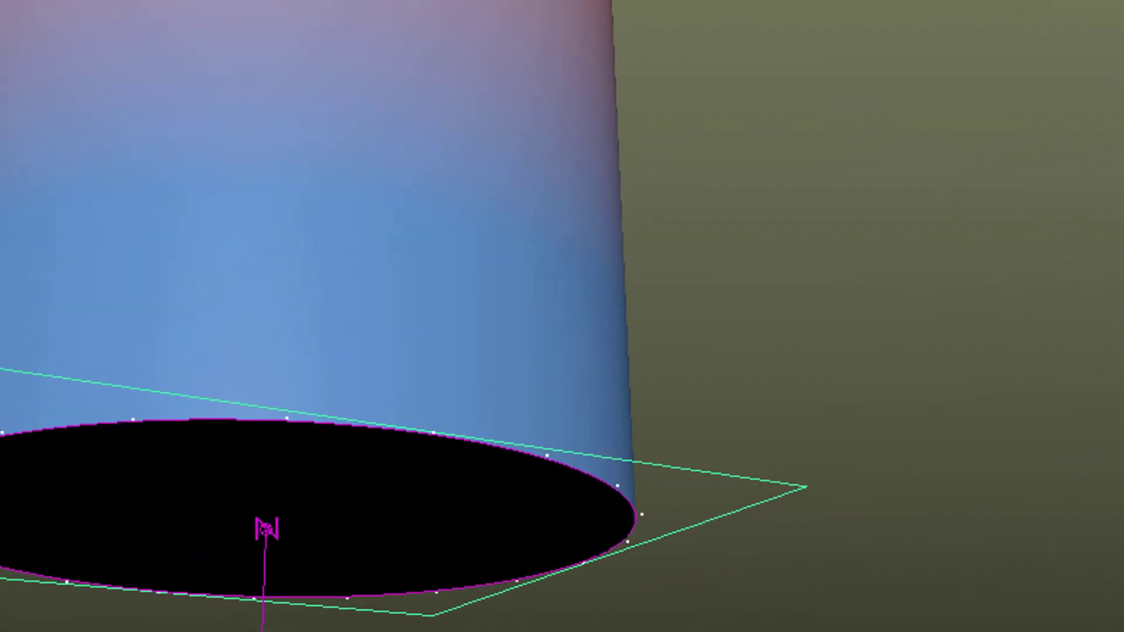
key("alt+v")
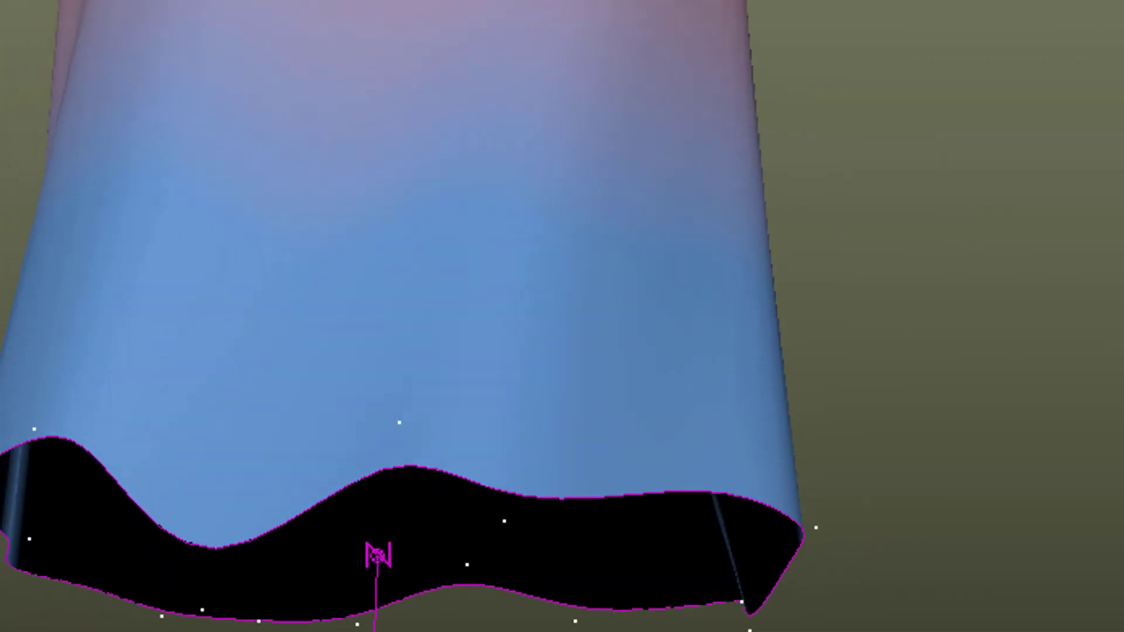
left_click_drag(388, 557, 412, 415, "alt")
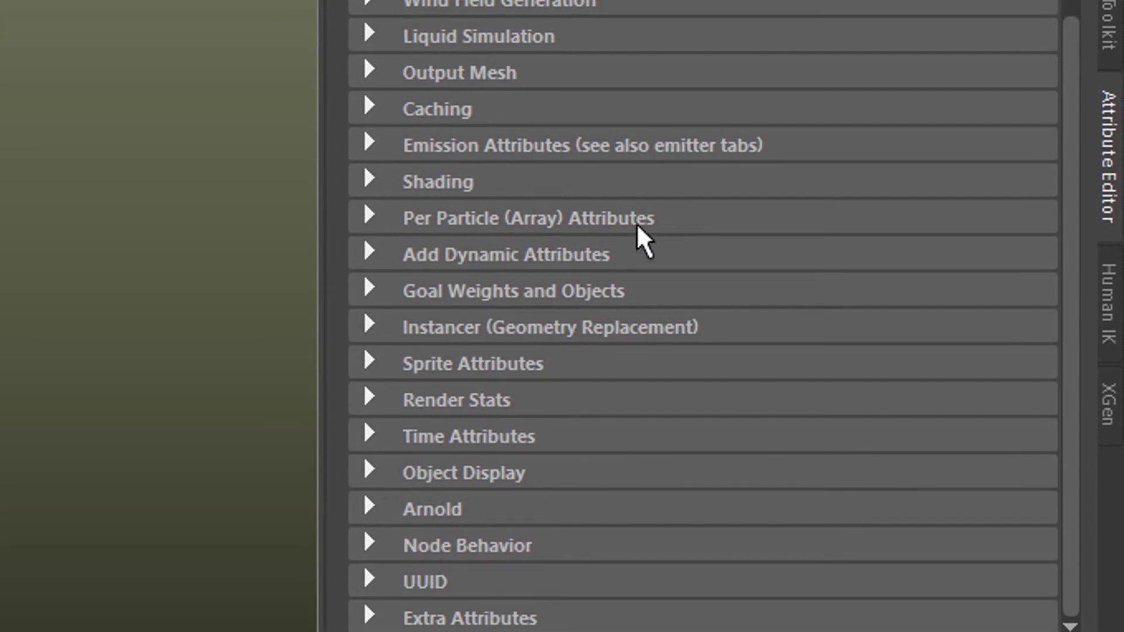
Show the particle shape's per-particle attributes, look at Goal PP in the Component Editor, and close that editor
left_click(369, 217)
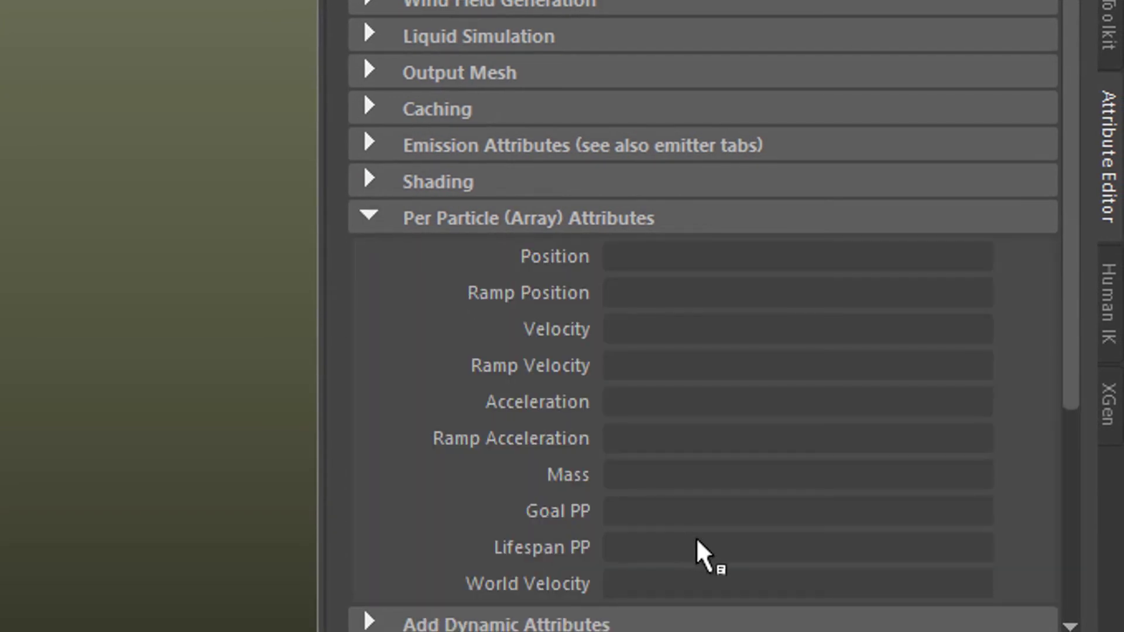
right_click(672, 508)
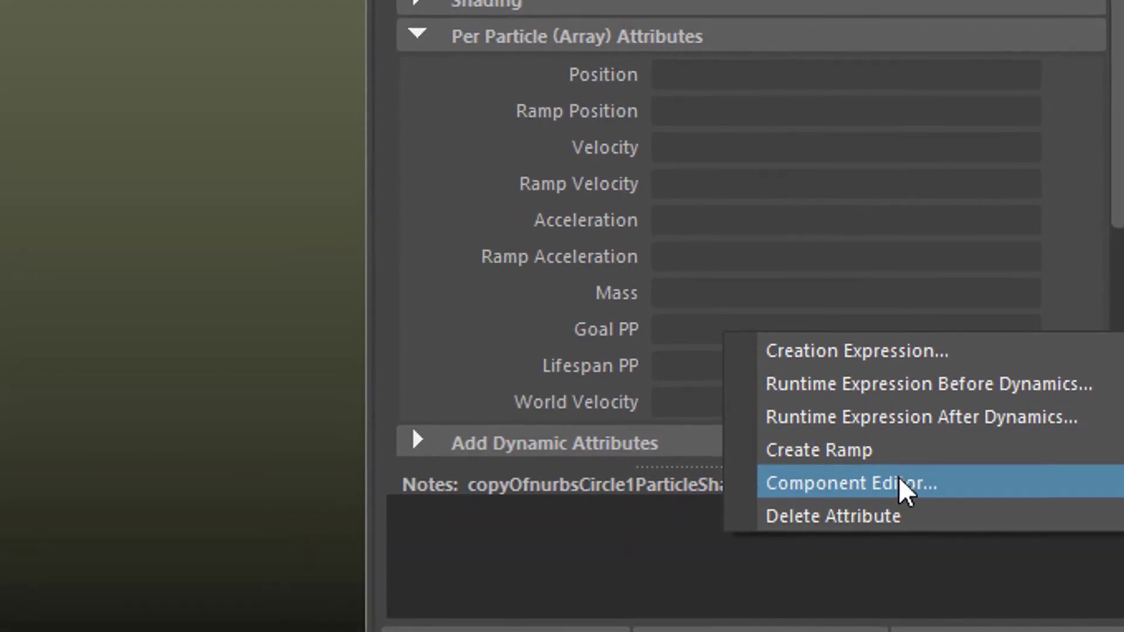
left_click(905, 485)
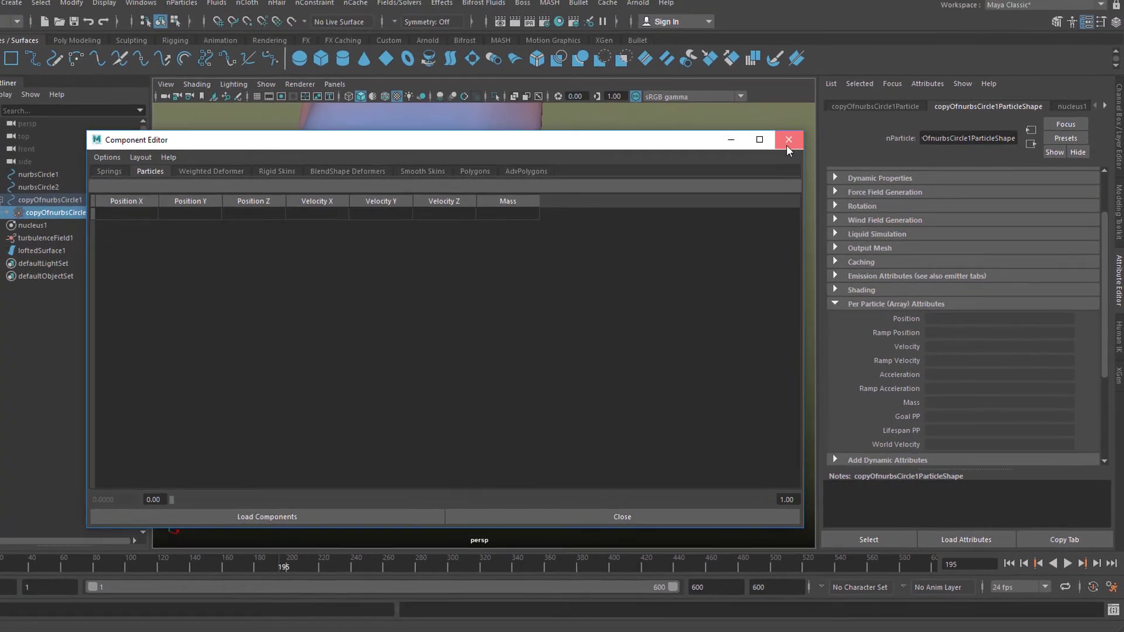
left_click(789, 145)
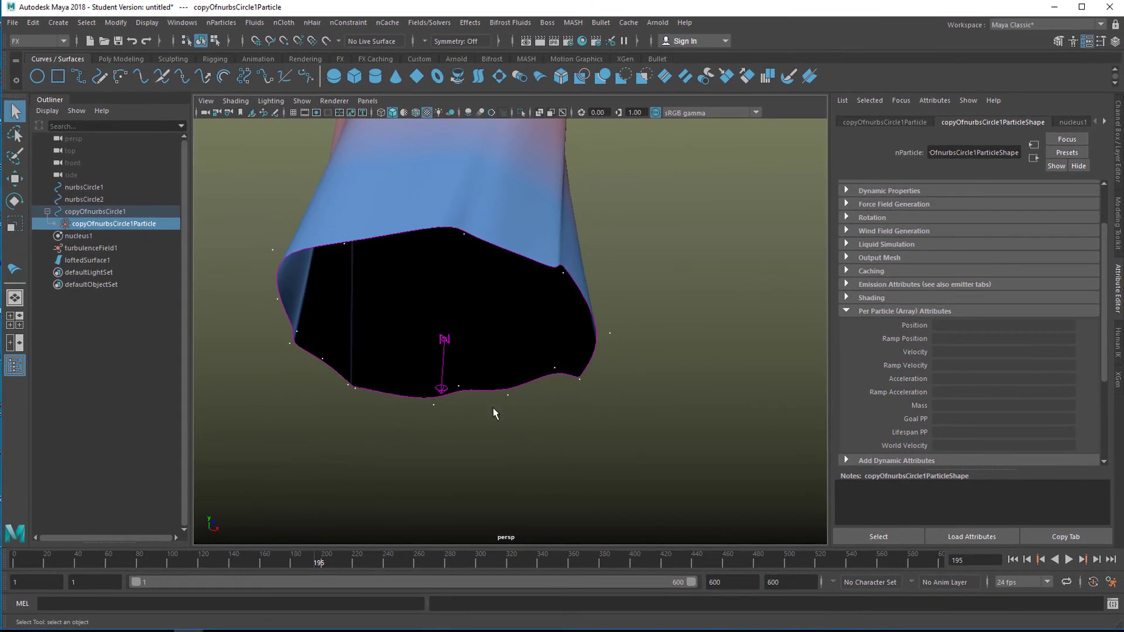
Switch copyOfnurbsCircle1Particle to component selection, select single particles on the lower edge, and open the Component Editor for Goal PP
left_click(112, 224)
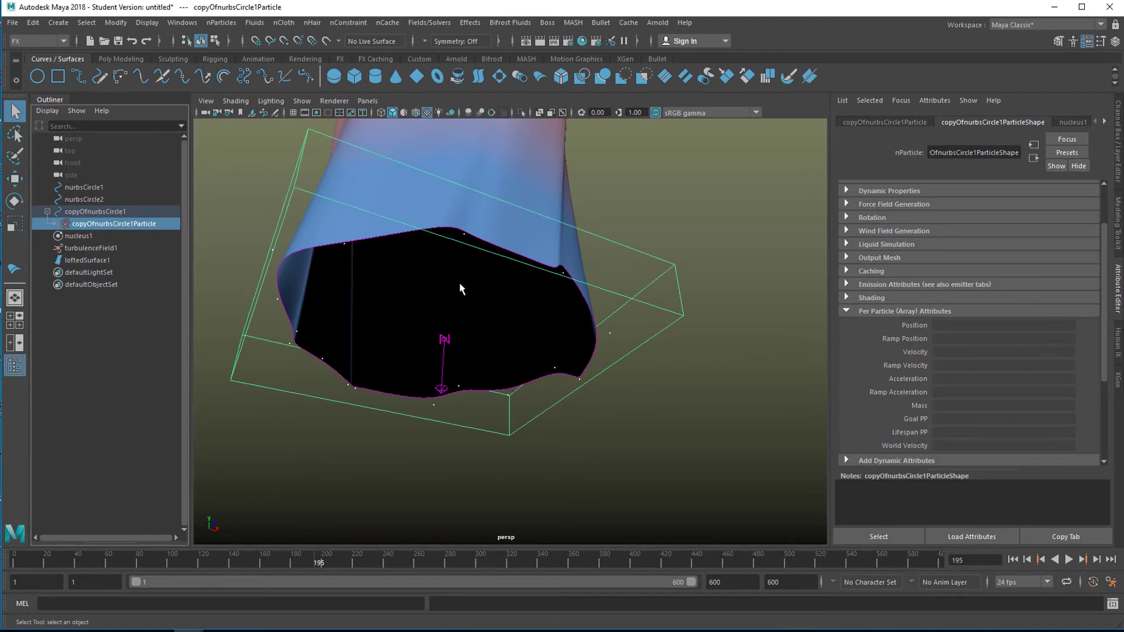
key("F8")
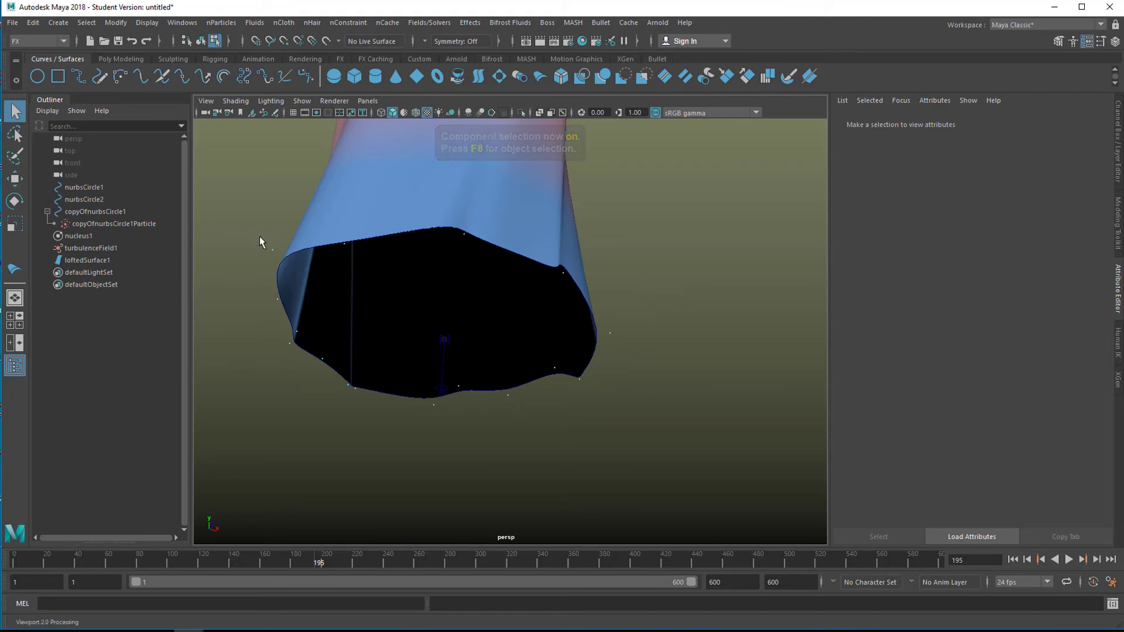
left_click_drag(260, 238, 362, 254)
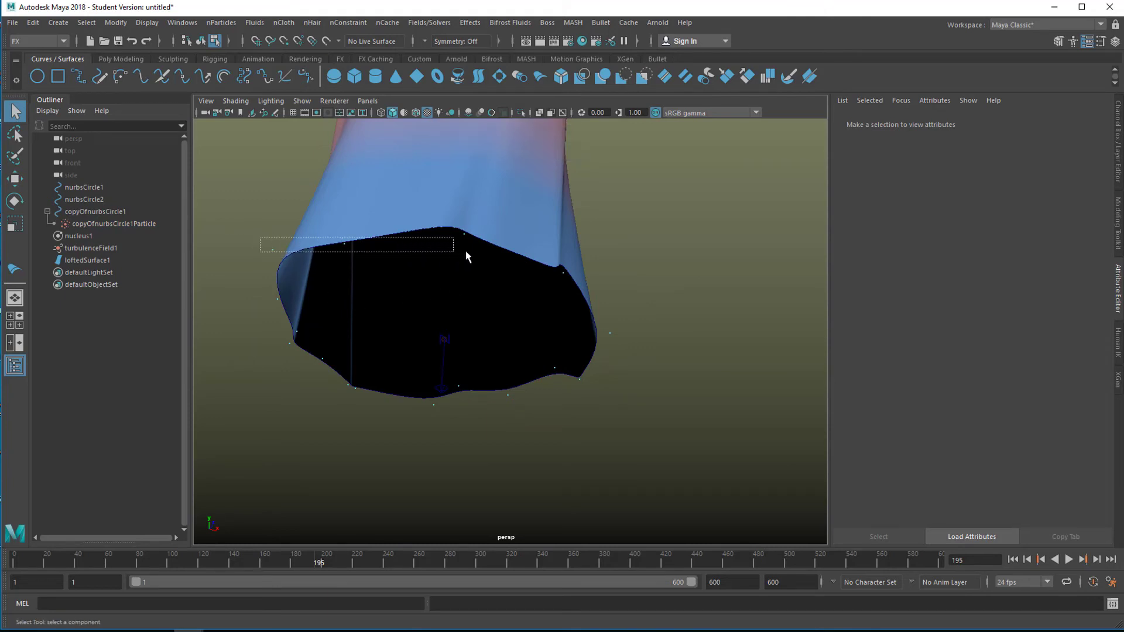
left_click_drag(388, 300, 361, 307)
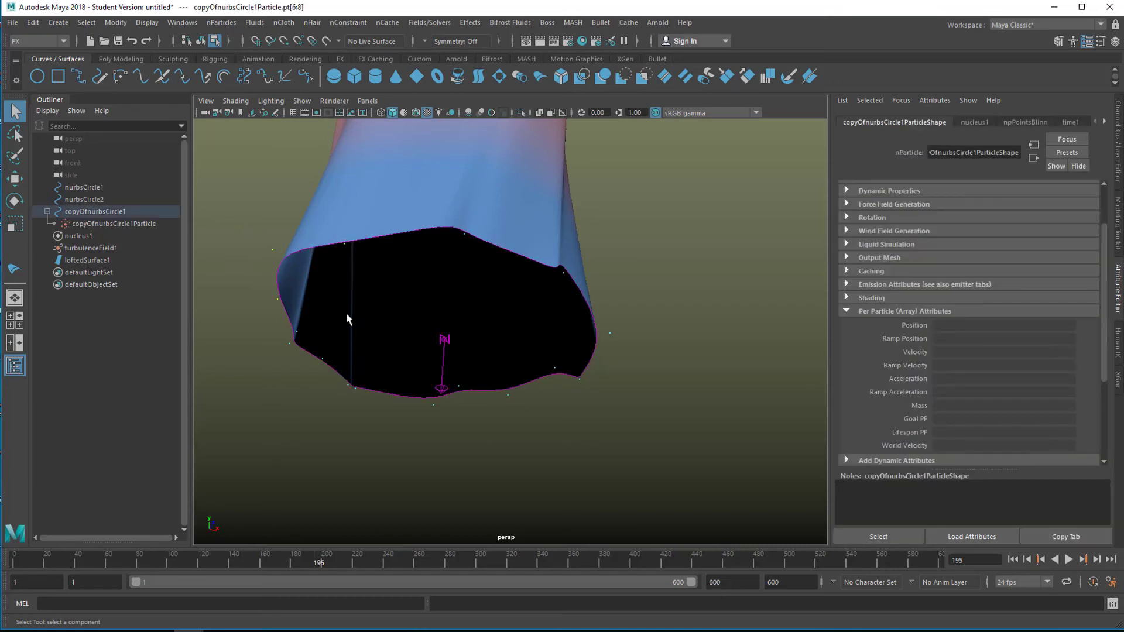
right_click(959, 421)
left_click(982, 475)
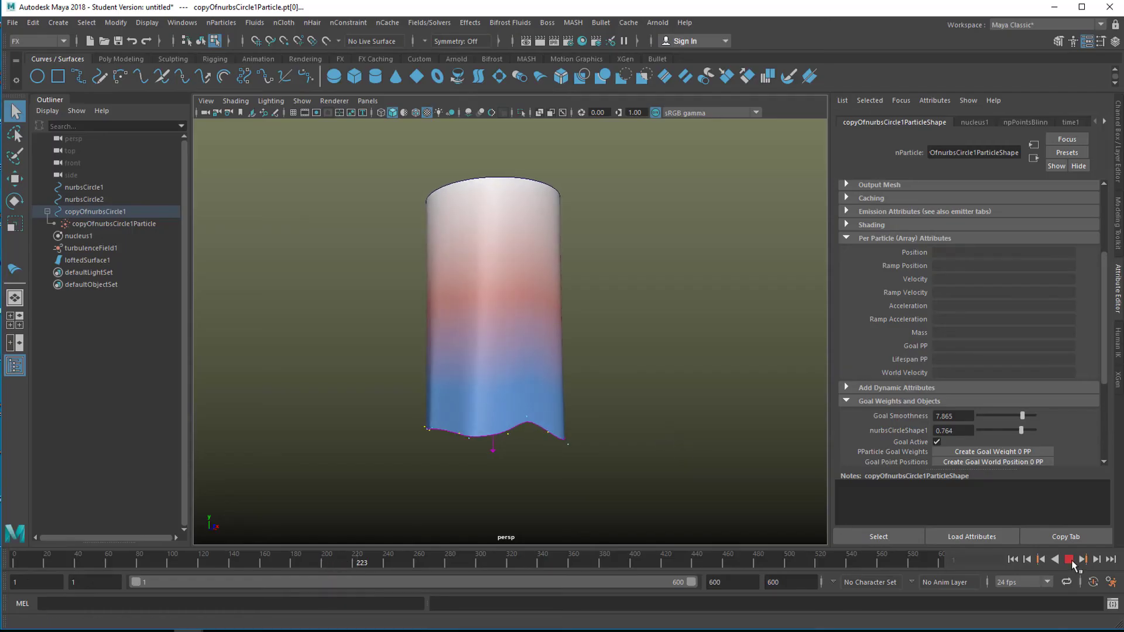
Return to object mode with the lofted surface selected and stop the playback
left_click(530, 353)
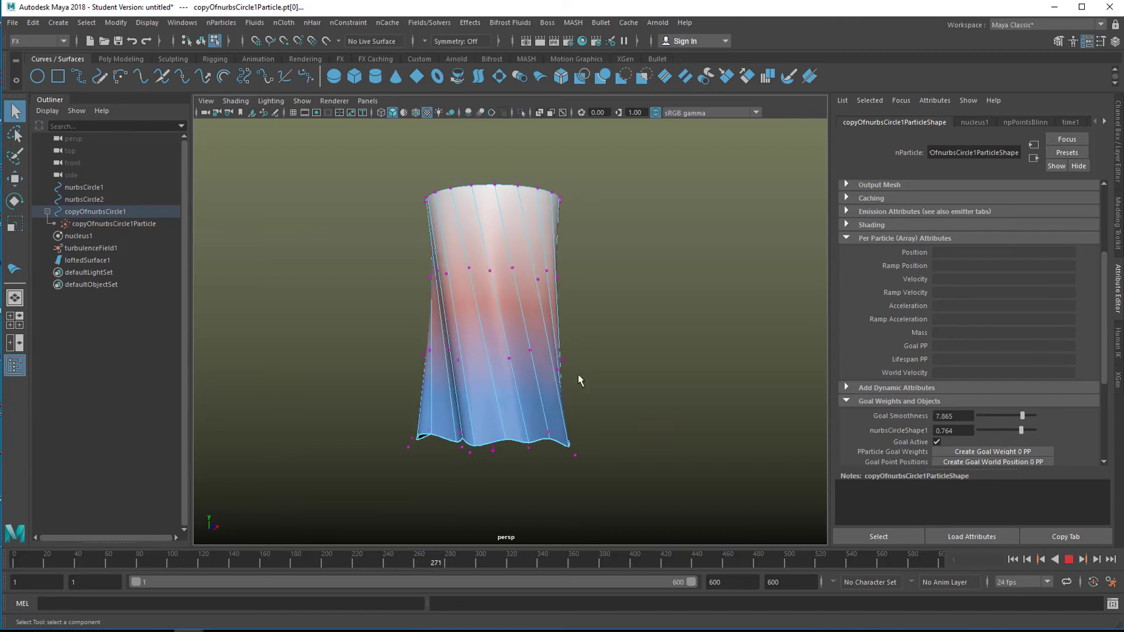
right_click(514, 327)
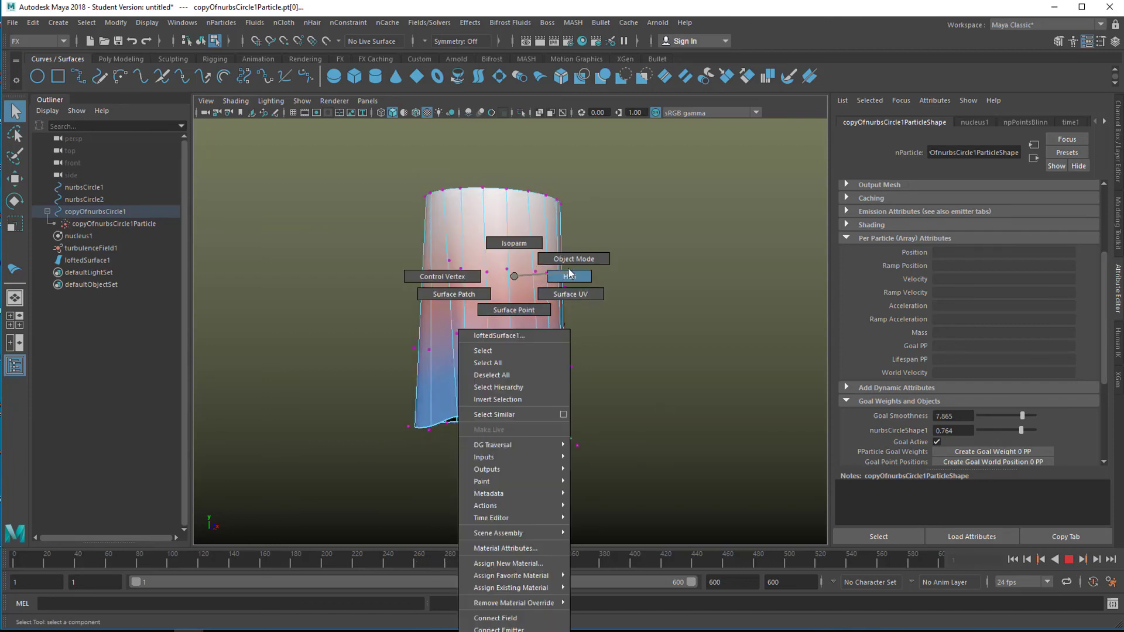
right_click_drag(570, 277, 569, 261)
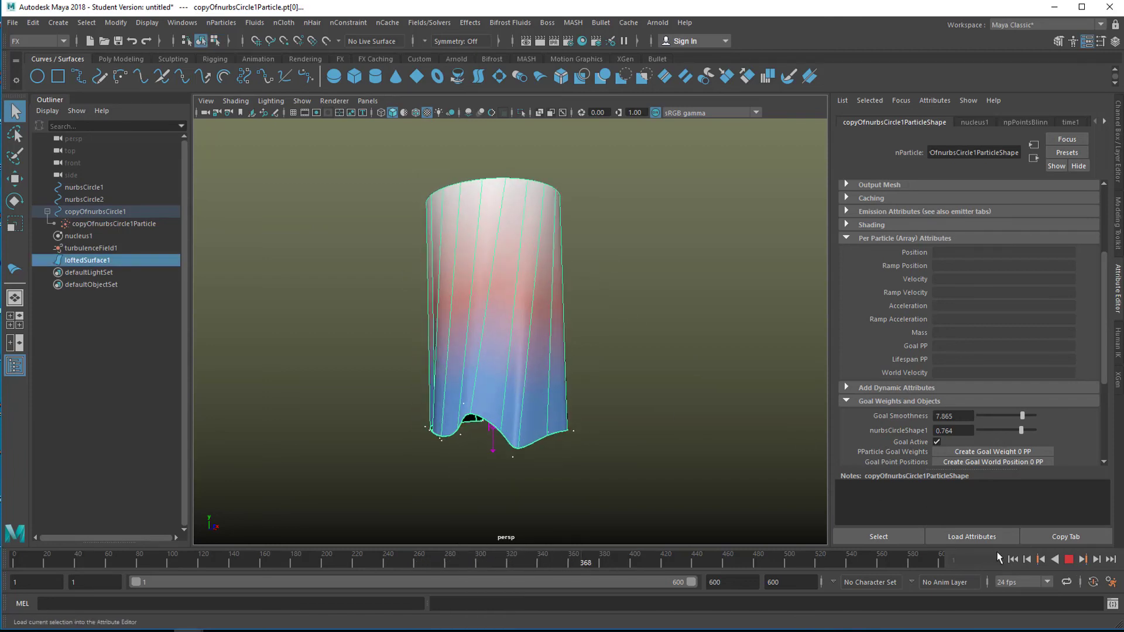
left_click(1069, 560)
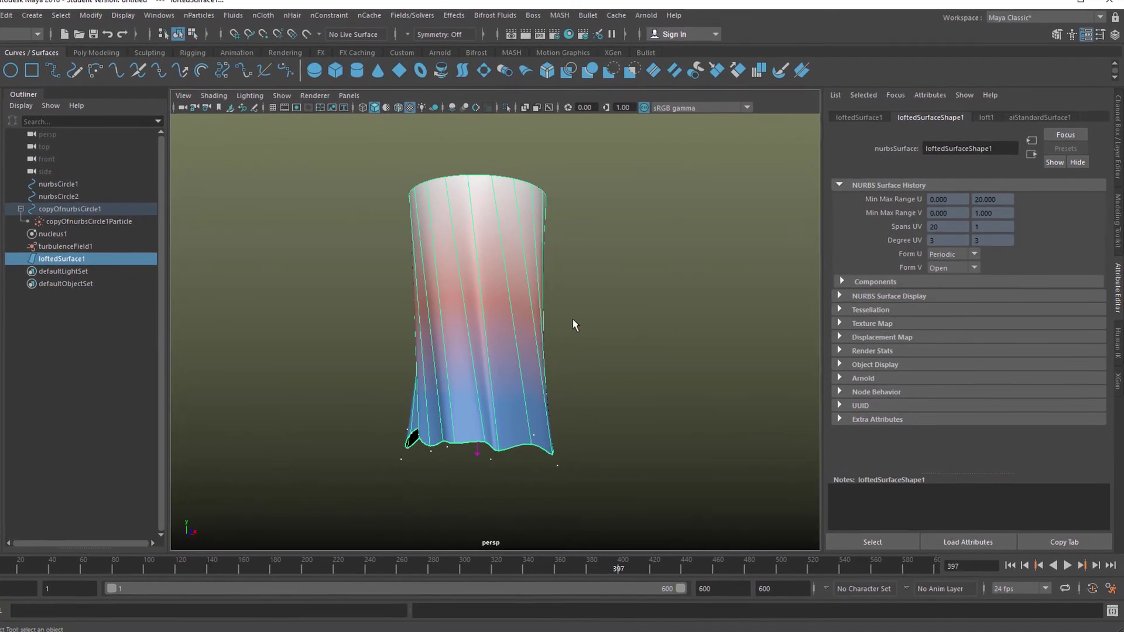
Open the ramp feeding the base color of the lofted surface's material and select its blue marker
right_click(502, 260)
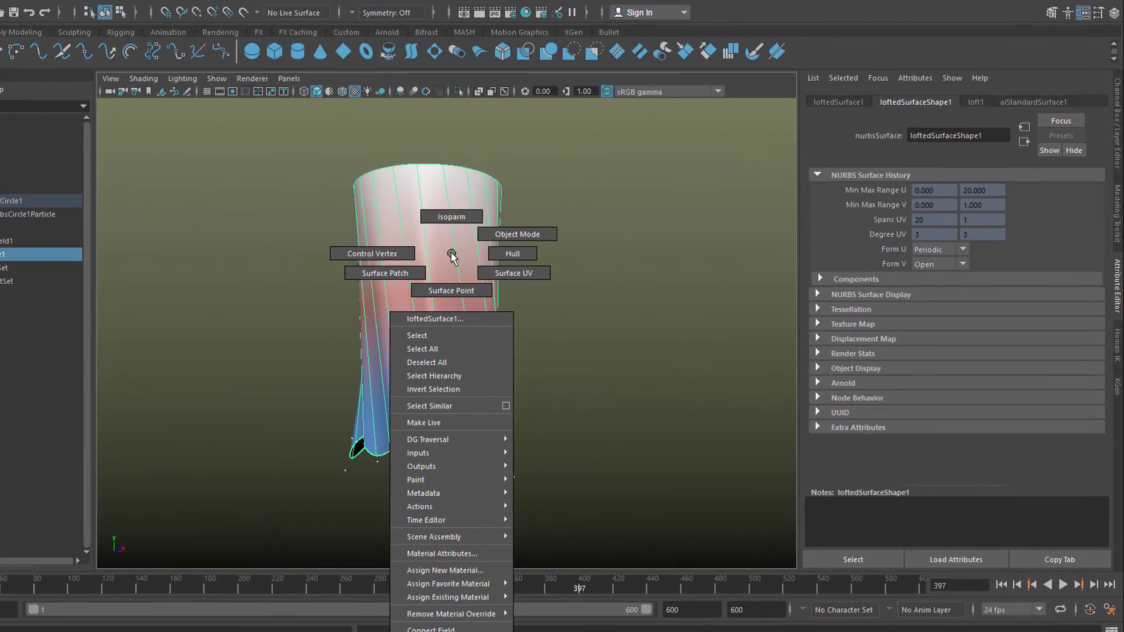
left_click(377, 581)
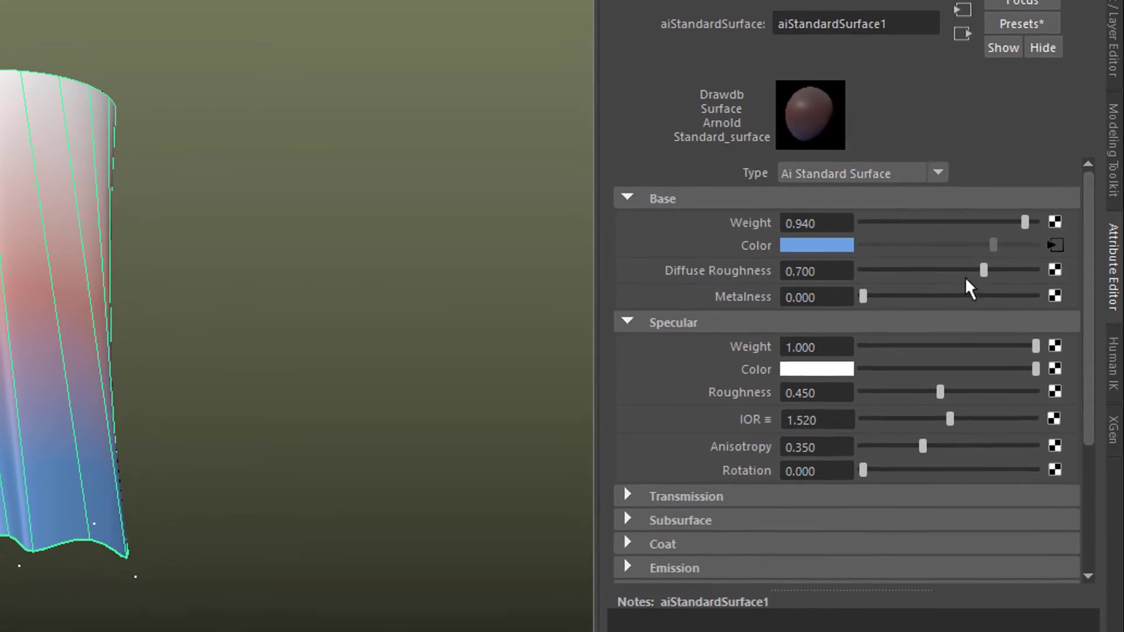
left_click(1051, 242)
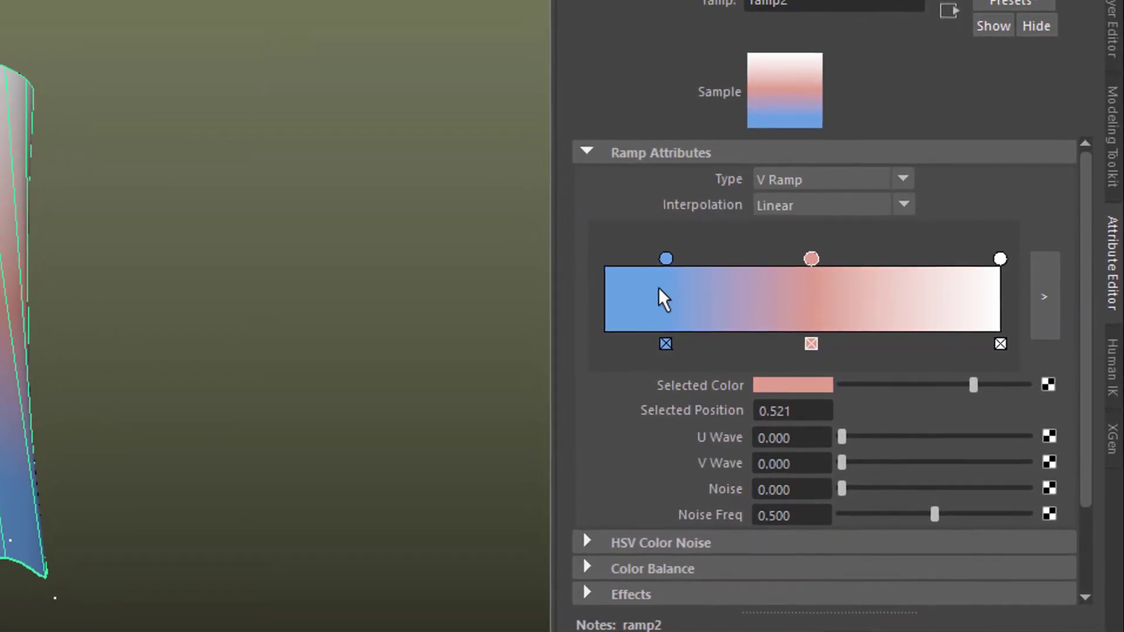
left_click(666, 260)
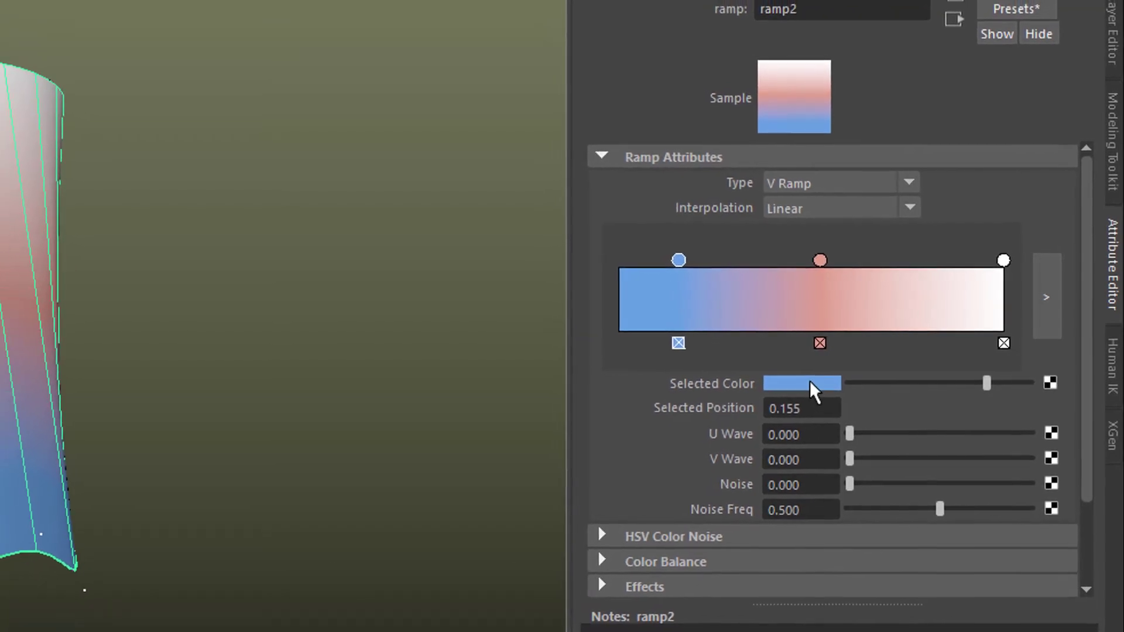
Recolor the ramp's blue marker yellow with a hue of 66.252 and check it on the surface
left_click(814, 391)
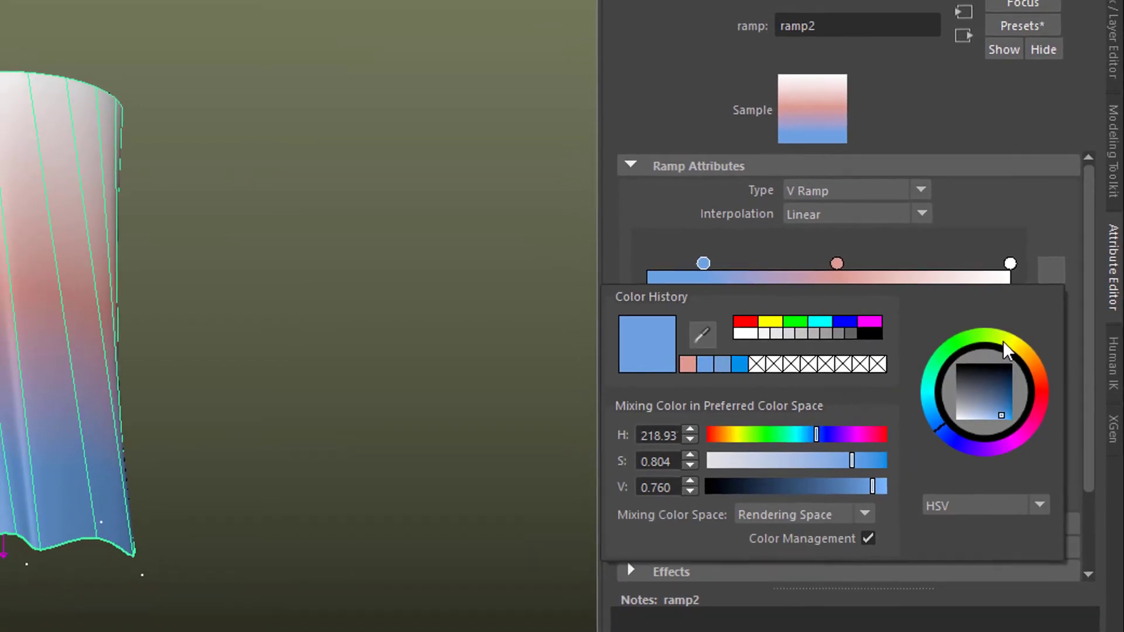
left_click(1003, 346)
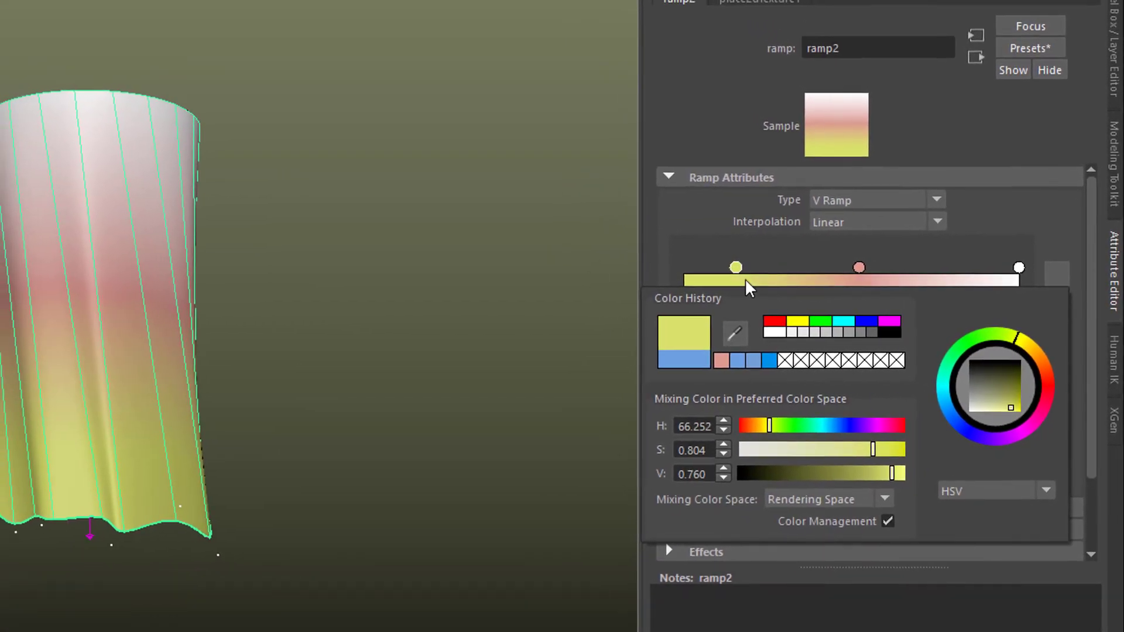
left_click_drag(384, 509, 320, 495, "alt")
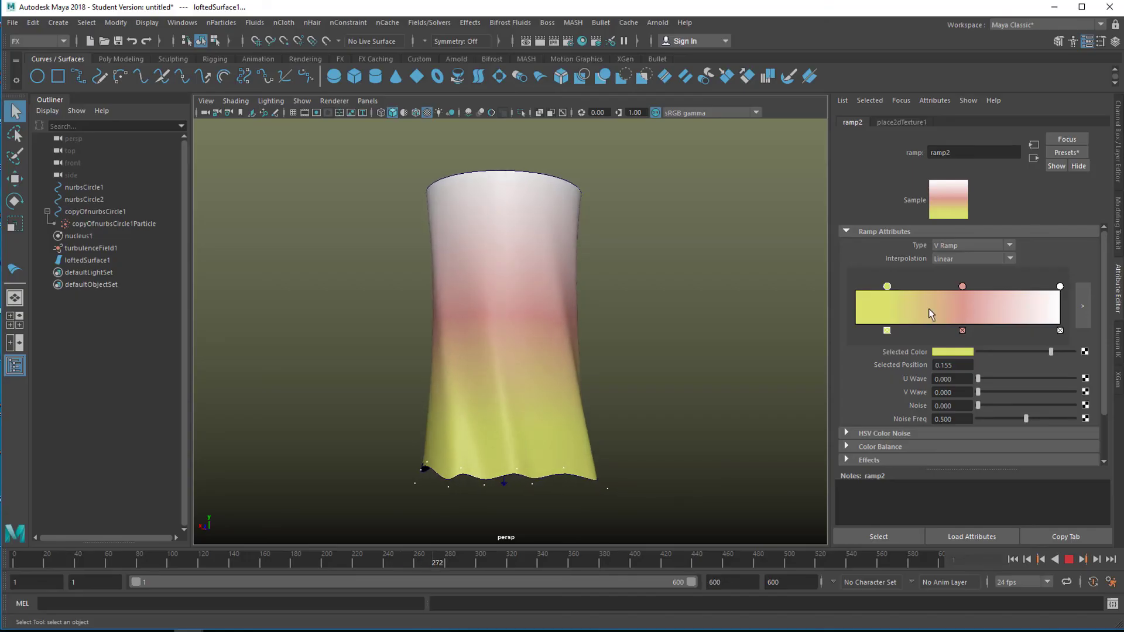
Change the color of the ramp's yellow marker to dark green with hue 121.44, saturation 1.000 and value 0.207
left_click(961, 352)
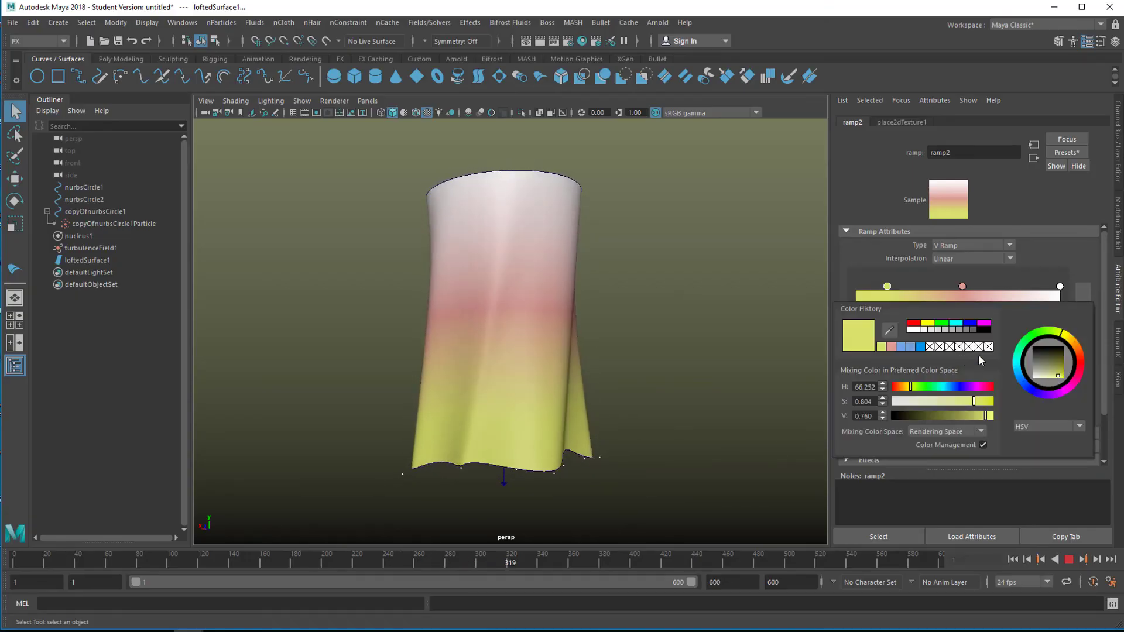
left_click(1032, 340)
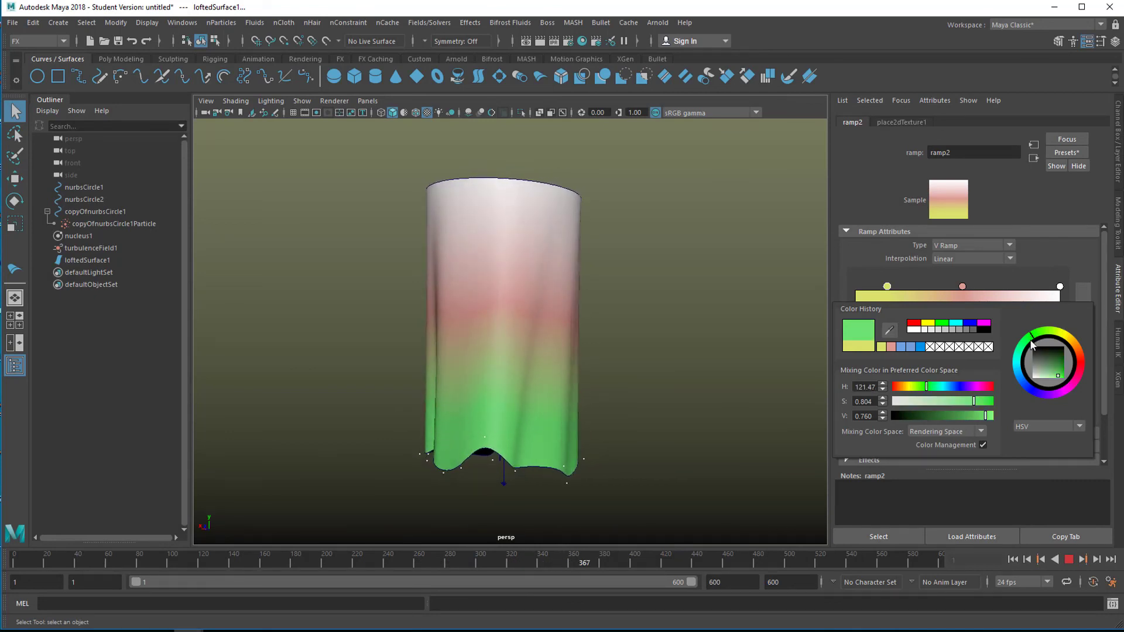
left_click_drag(1052, 364, 1066, 367)
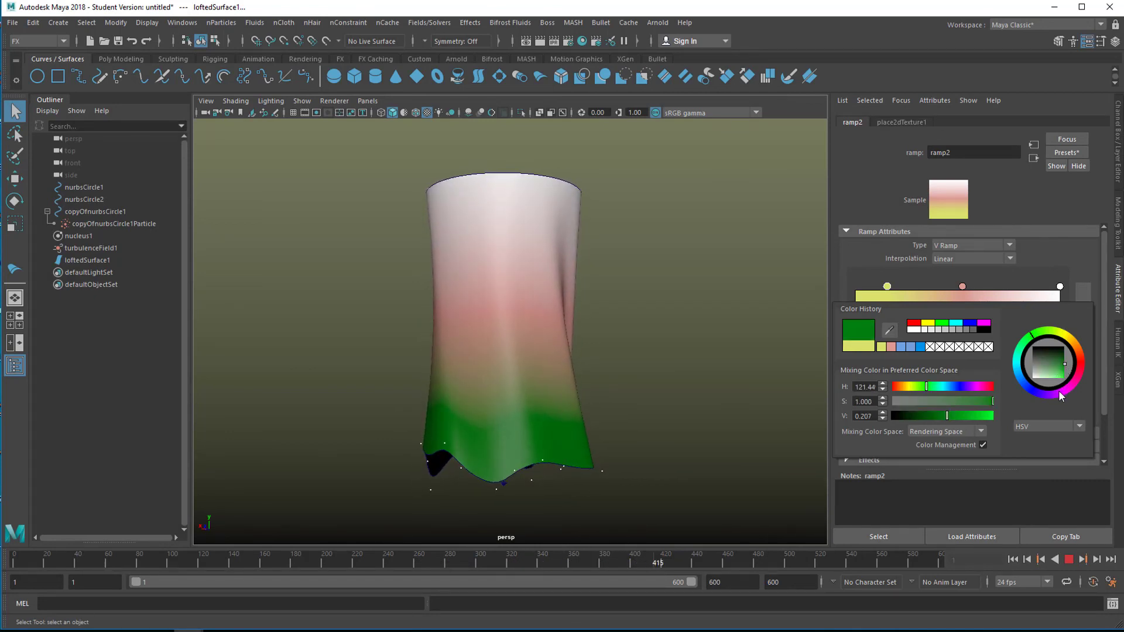
Recolor the ramp's middle pink marker bright blue with hue 200.95, saturation 1.000 and value 0.872
left_click(963, 287)
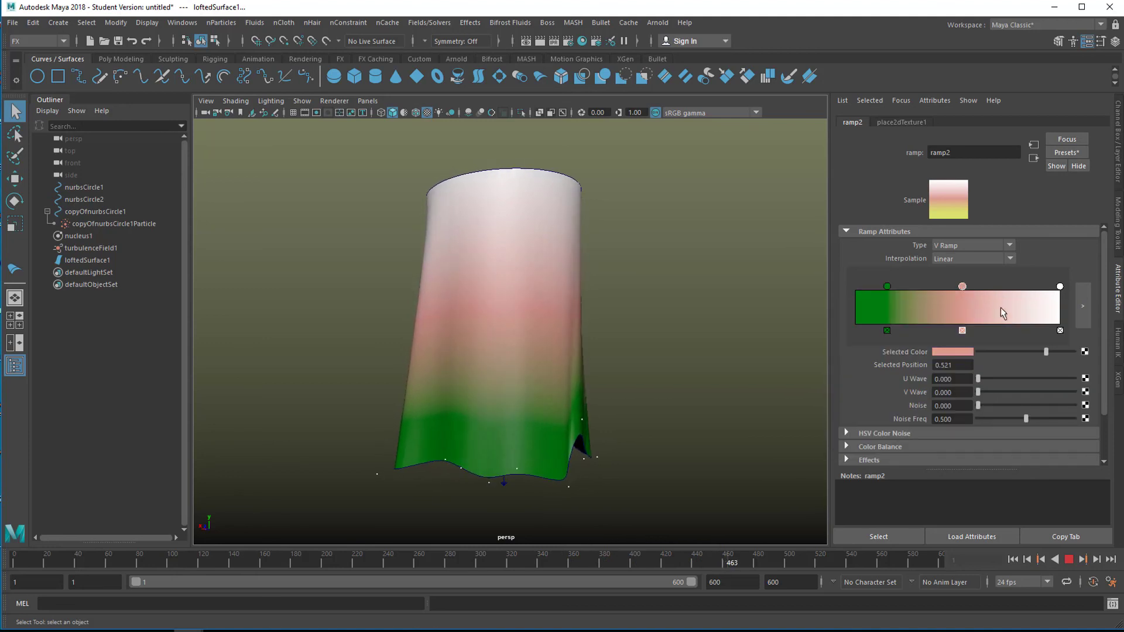
left_click(954, 351)
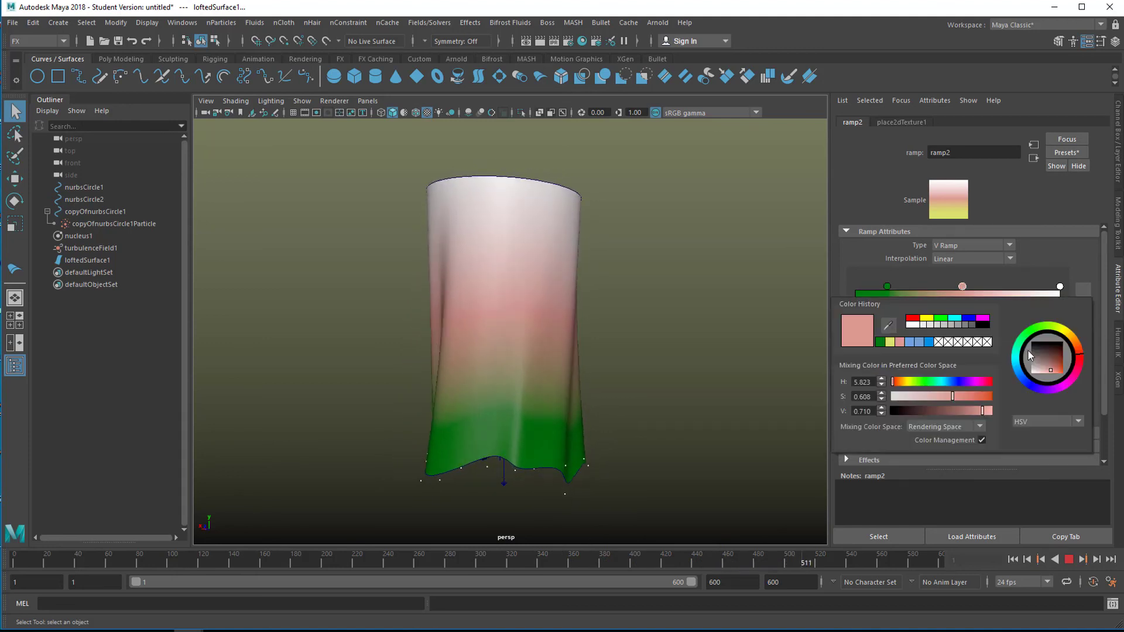
left_click(1021, 375)
left_click_drag(1053, 362, 1064, 378)
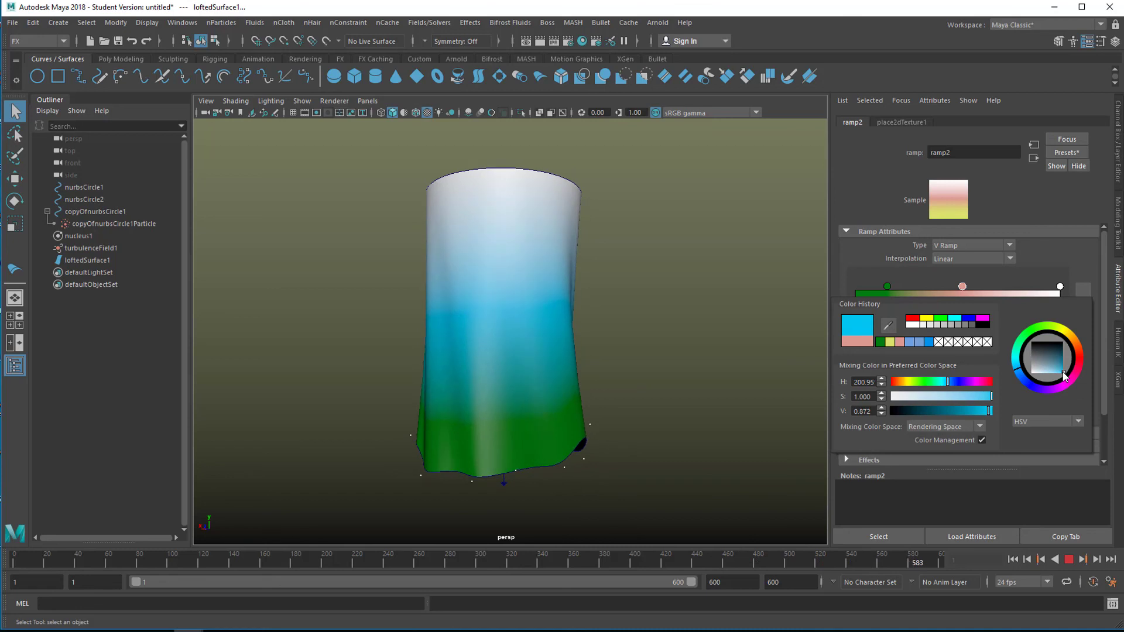
Move the blue marker to about three quarters along the ramp toward white and set the ramp interpolation to None
left_click(963, 290)
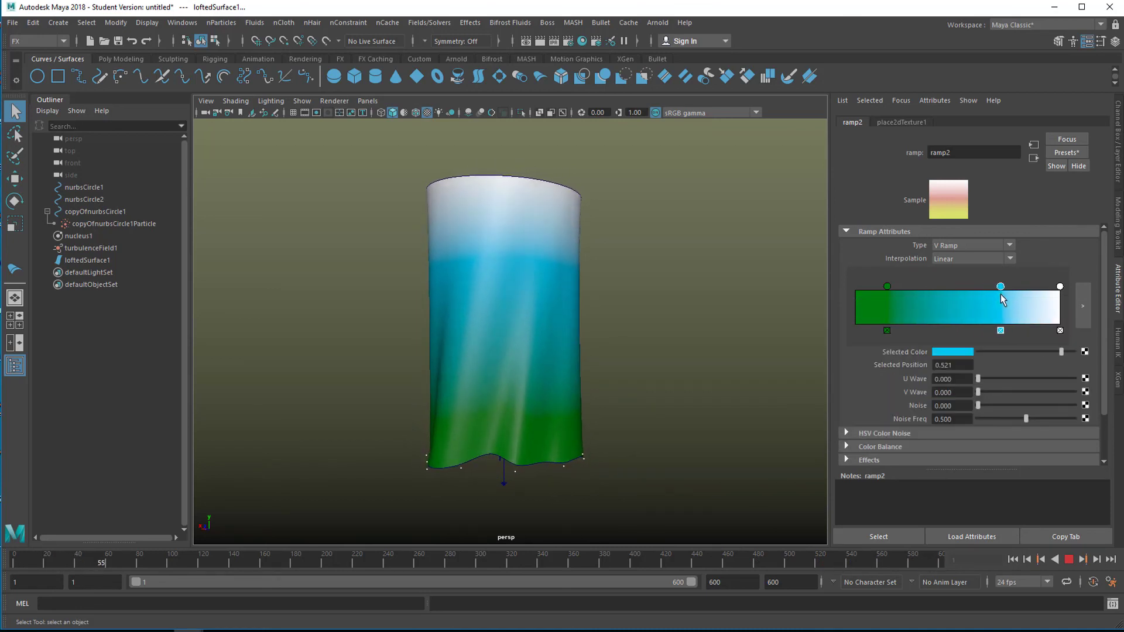
left_click_drag(1002, 296, 1006, 297)
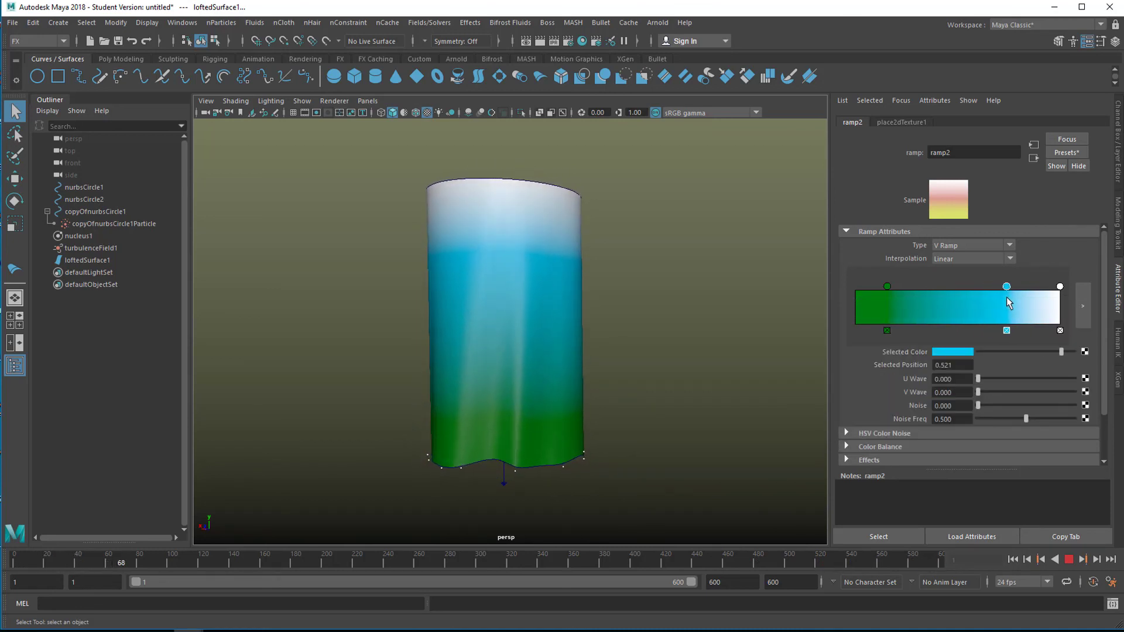
left_click(1011, 258)
left_click(989, 273)
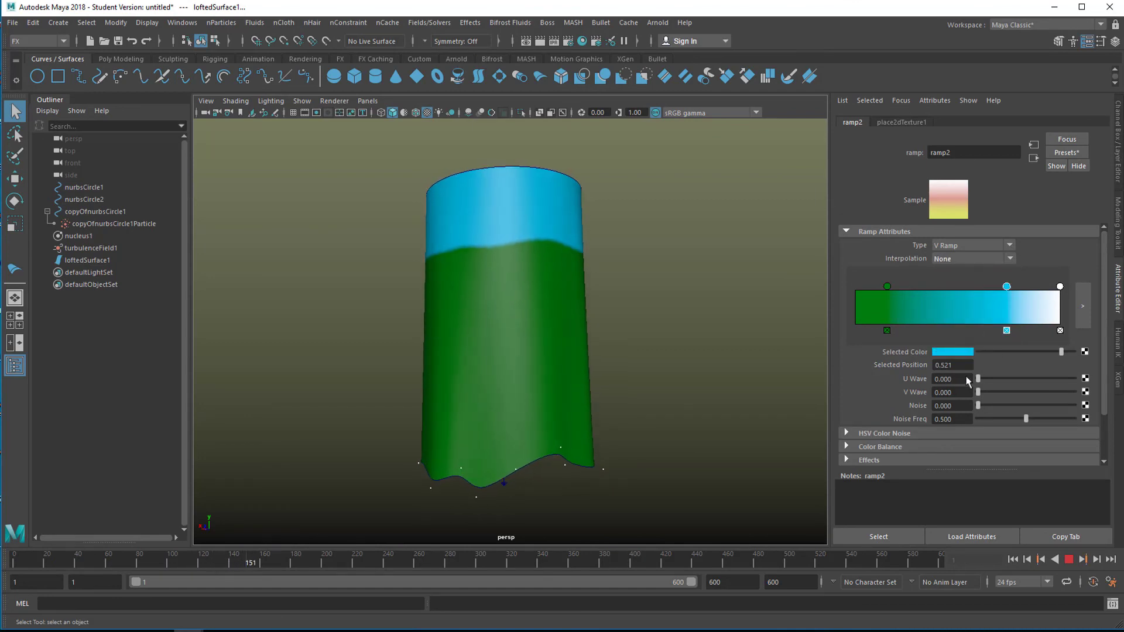
Add a marker at position 0.015 on the ramp and color it yellow with hue 61.053, saturation 1.000 and value 0.929
left_click(858, 302)
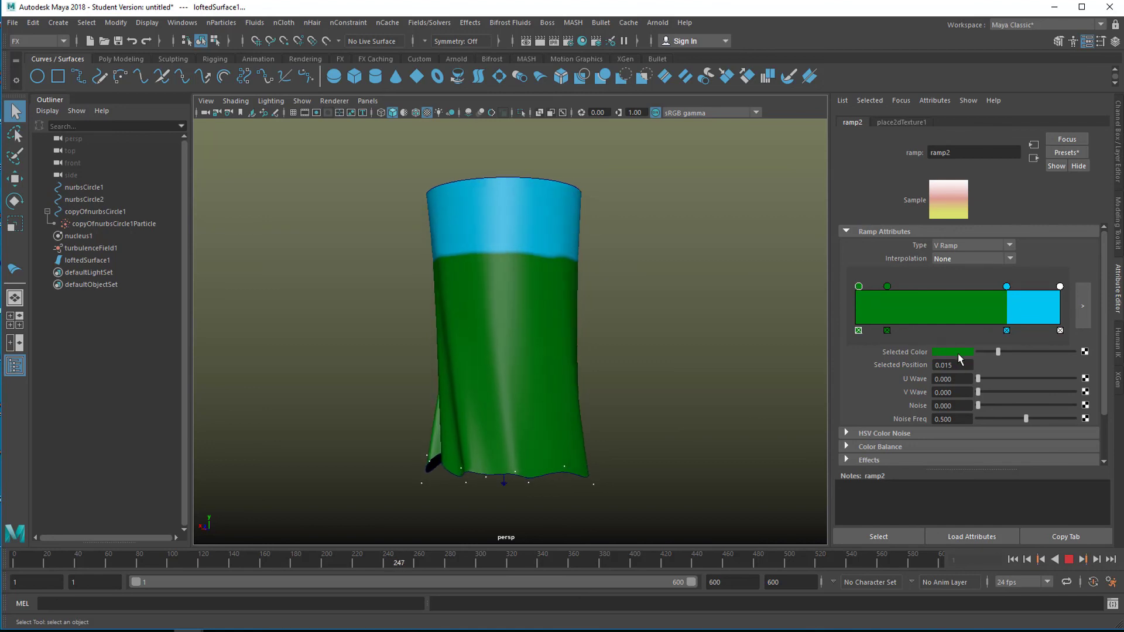
left_click_drag(999, 352, 1066, 351)
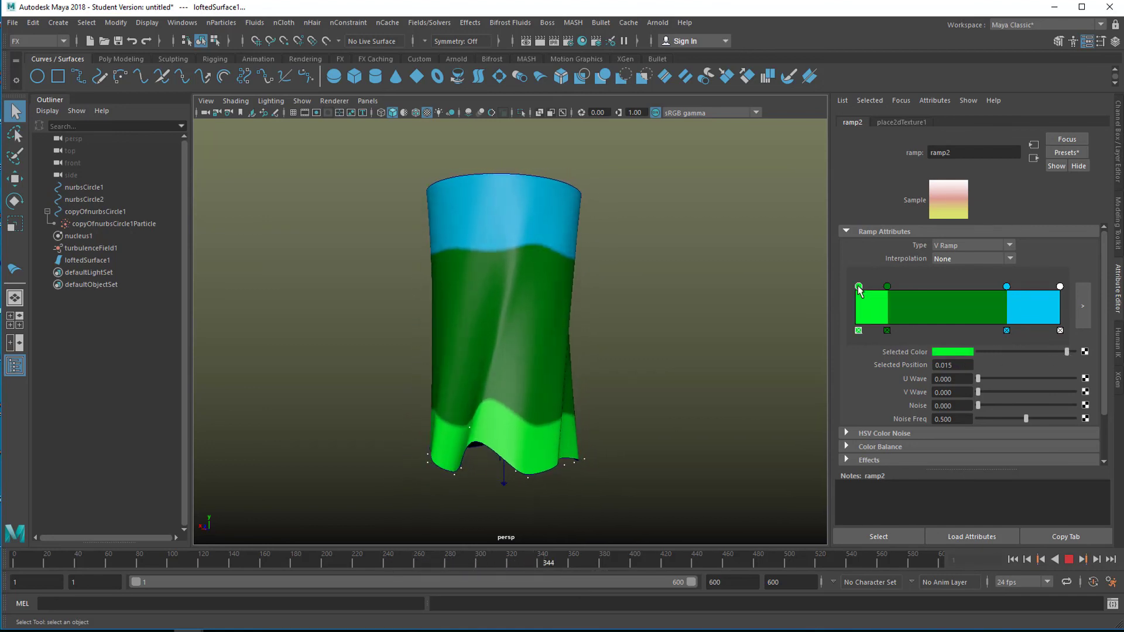
left_click(954, 353)
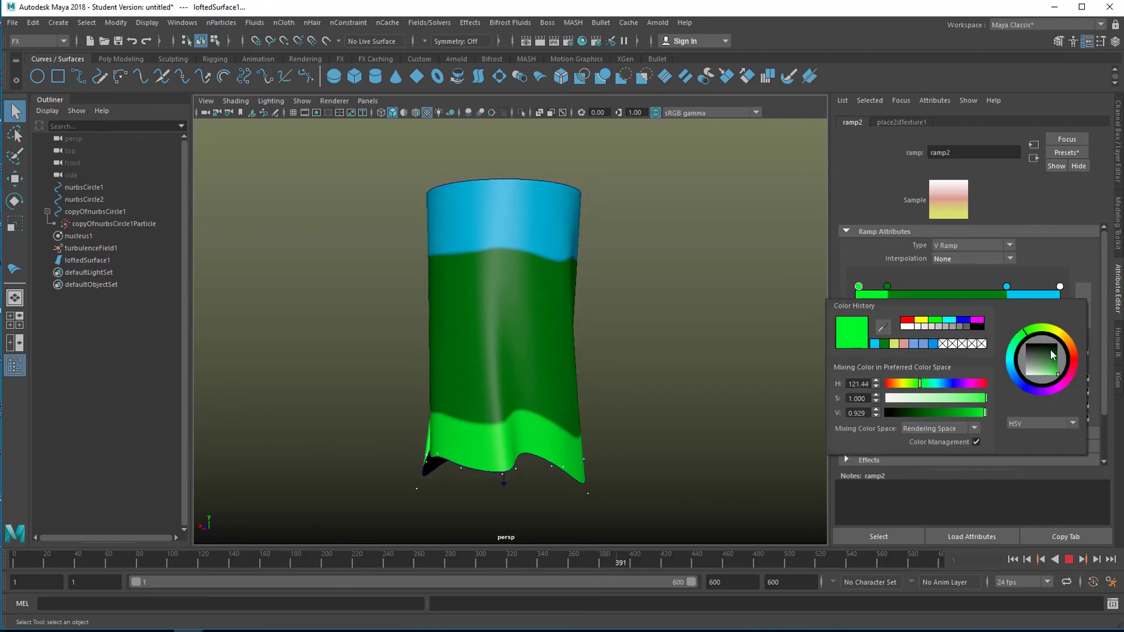
left_click_drag(1059, 334, 1069, 345)
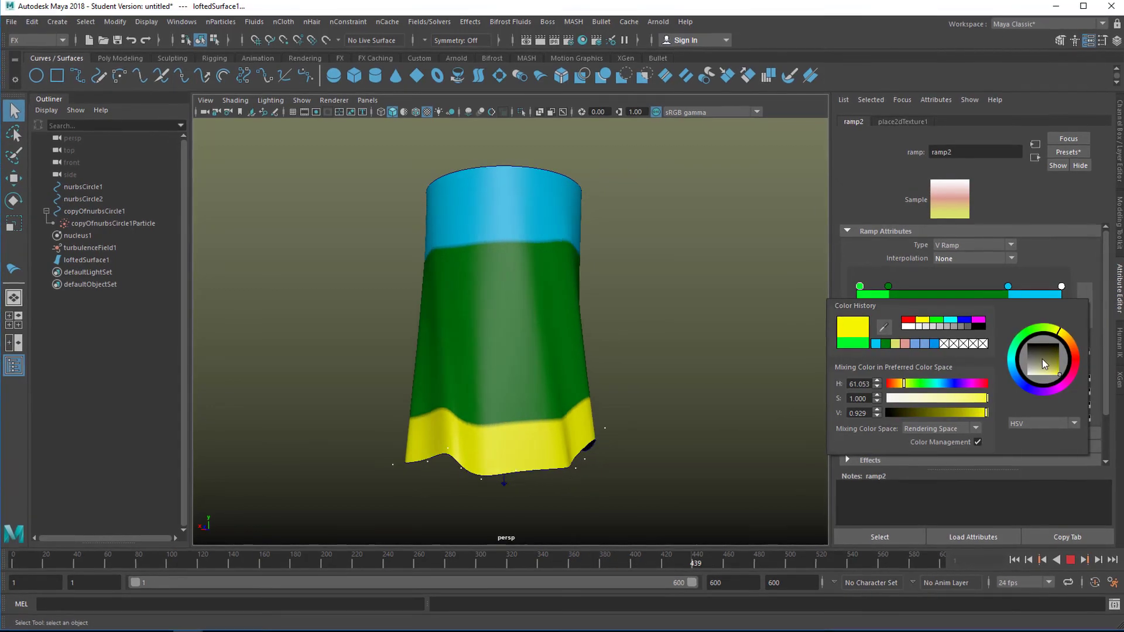